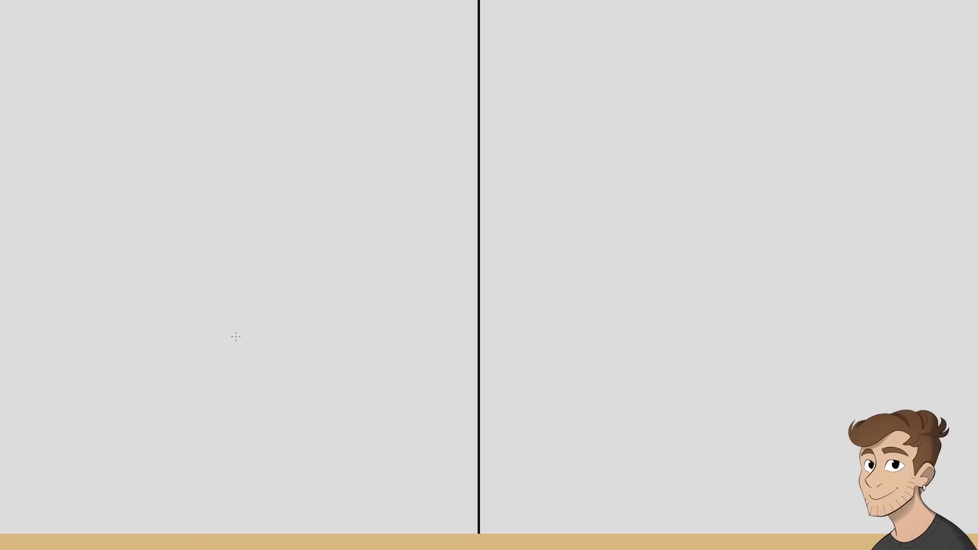
Outline the bean-shaped monster head and its two small eye ovals in grey pencil.
{"action": "mouse_move", "coordinate": [225, 331]}
{"action": "left_mouse_down"}
{"action": "mouse_move", "coordinate": [90, 224]}
{"action": "mouse_move", "coordinate": [371, 364]}
{"action": "left_mouse_up"}
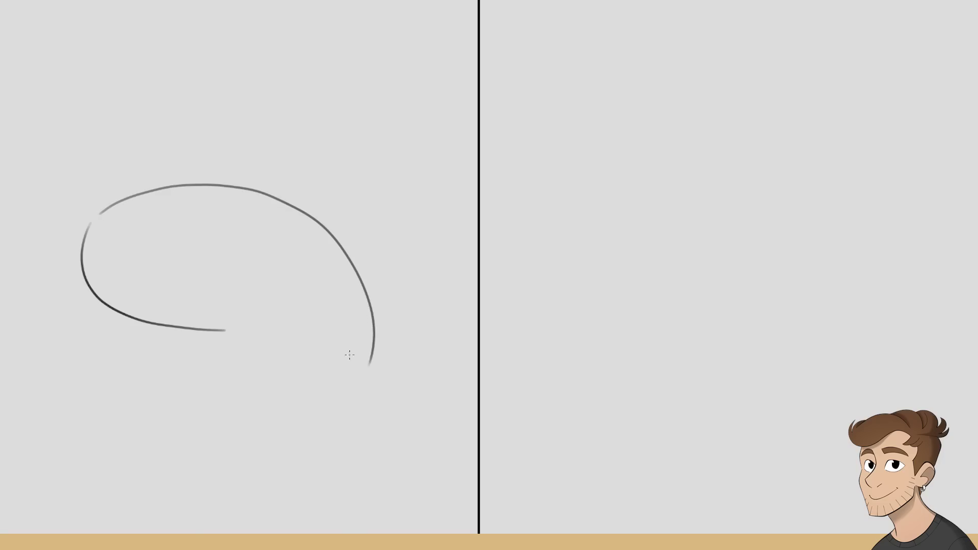
{"action": "left_click_drag", "start_coordinate": [234, 335], "coordinate": [360, 390]}
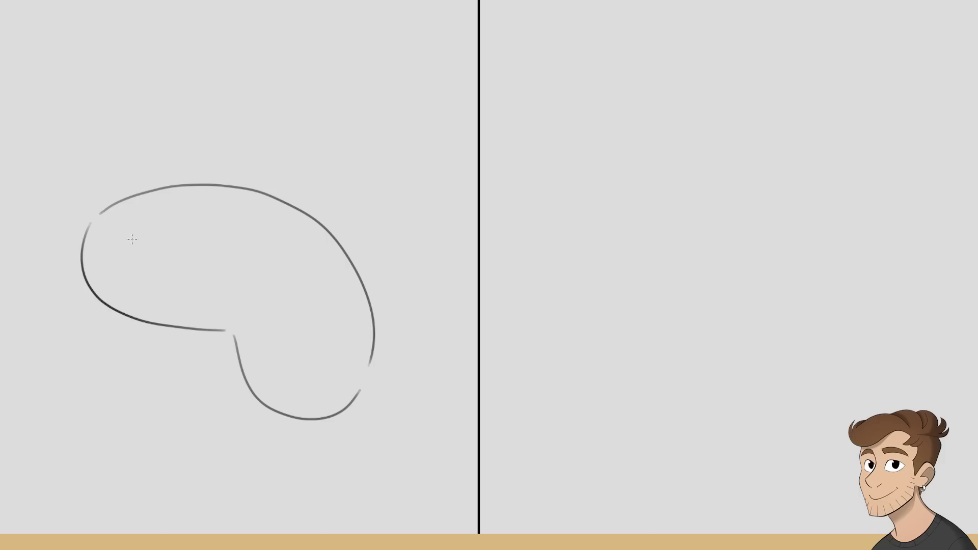
{"action": "mouse_move", "coordinate": [128, 245]}
{"action": "left_mouse_down"}
{"action": "mouse_move", "coordinate": [102, 224]}
{"action": "mouse_move", "coordinate": [134, 210]}
{"action": "mouse_move", "coordinate": [133, 238]}
{"action": "left_mouse_up"}
{"action": "left_click_drag", "start_coordinate": [348, 393], "coordinate": [355, 388]}
Fill in both pupils and draw the upper and lower edges of the mouth.
{"action": "mouse_move", "coordinate": [108, 227]}
{"action": "left_mouse_down"}
{"action": "mouse_move", "coordinate": [113, 240]}
{"action": "mouse_move", "coordinate": [119, 219]}
{"action": "mouse_move", "coordinate": [115, 230]}
{"action": "left_mouse_up"}
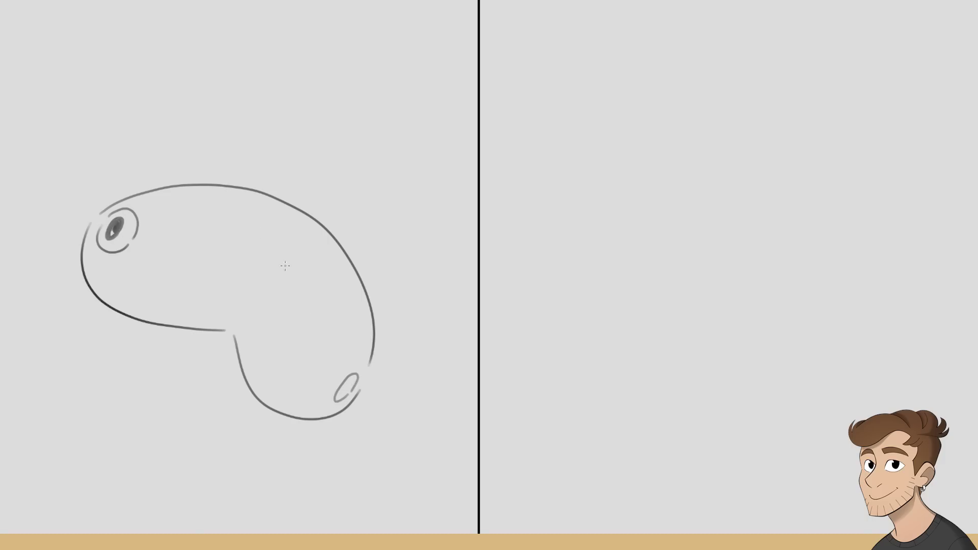
{"action": "left_click_drag", "start_coordinate": [348, 390], "coordinate": [353, 386]}
{"action": "mouse_move", "coordinate": [287, 330]}
{"action": "left_mouse_down"}
{"action": "mouse_move", "coordinate": [222, 287]}
{"action": "mouse_move", "coordinate": [270, 265]}
{"action": "mouse_move", "coordinate": [298, 332]}
{"action": "left_mouse_up"}
{"action": "mouse_move", "coordinate": [237, 271]}
{"action": "left_mouse_down"}
{"action": "mouse_move", "coordinate": [238, 284]}
{"action": "mouse_move", "coordinate": [265, 266]}
{"action": "mouse_move", "coordinate": [269, 288]}
{"action": "mouse_move", "coordinate": [281, 275]}
{"action": "mouse_move", "coordinate": [296, 308]}
{"action": "mouse_move", "coordinate": [291, 320]}
{"action": "left_mouse_up"}
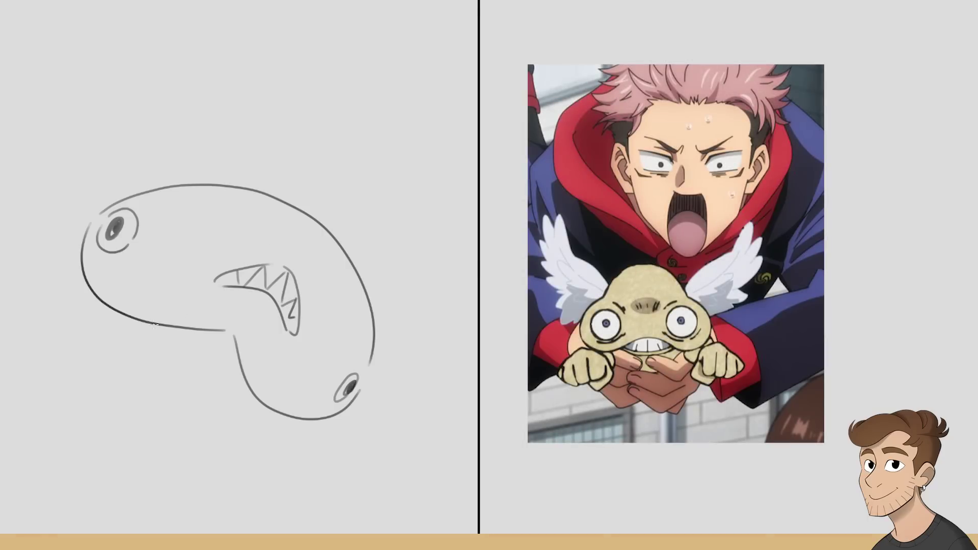
Draw the neck curve under the head, redoing it once, then add the body outline, leg and a foot line.
{"action": "left_click_drag", "start_coordinate": [155, 325], "coordinate": [158, 479]}
{"action": "key", "text": "ctrl+z"}
{"action": "mouse_move", "coordinate": [155, 324]}
{"action": "left_mouse_down"}
{"action": "mouse_move", "coordinate": [98, 460]}
{"action": "mouse_move", "coordinate": [194, 494]}
{"action": "left_mouse_up"}
{"action": "left_click_drag", "start_coordinate": [250, 385], "coordinate": [222, 459]}
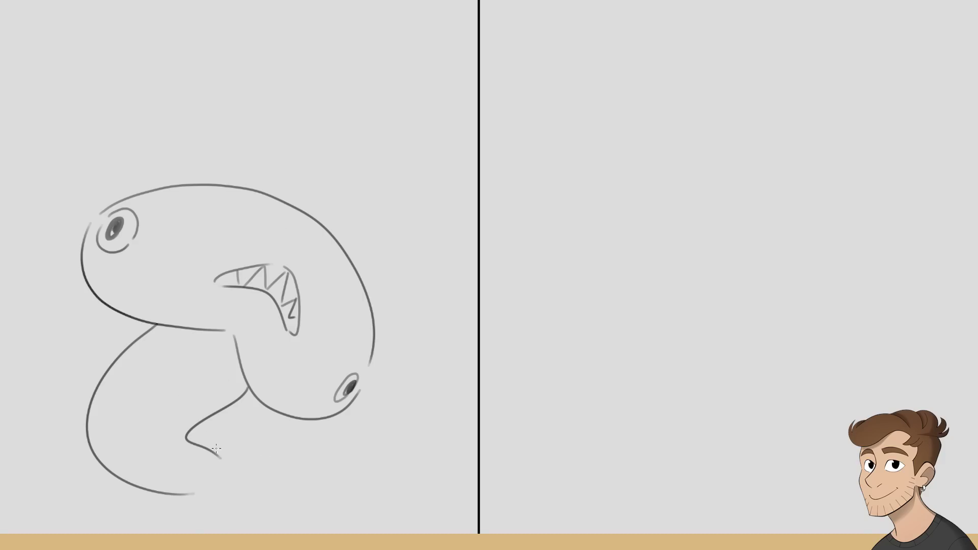
{"action": "left_click_drag", "start_coordinate": [218, 456], "coordinate": [311, 461]}
Redraw the foot line, add the tail fin and a belly curve, and erase the body line crossing the fin.
{"action": "key", "text": "ctrl+z"}
{"action": "left_click_drag", "start_coordinate": [219, 458], "coordinate": [301, 453]}
{"action": "mouse_move", "coordinate": [189, 493]}
{"action": "left_mouse_down"}
{"action": "mouse_move", "coordinate": [228, 534]}
{"action": "mouse_move", "coordinate": [245, 494]}
{"action": "mouse_move", "coordinate": [301, 466]}
{"action": "left_mouse_up"}
{"action": "mouse_move", "coordinate": [148, 359]}
{"action": "left_mouse_down"}
{"action": "mouse_move", "coordinate": [105, 423]}
{"action": "mouse_move", "coordinate": [115, 345]}
{"action": "mouse_move", "coordinate": [130, 392]}
{"action": "left_mouse_up"}
{"action": "key", "text": "ctrl+z"}
{"action": "key", "text": "ctrl+z"}
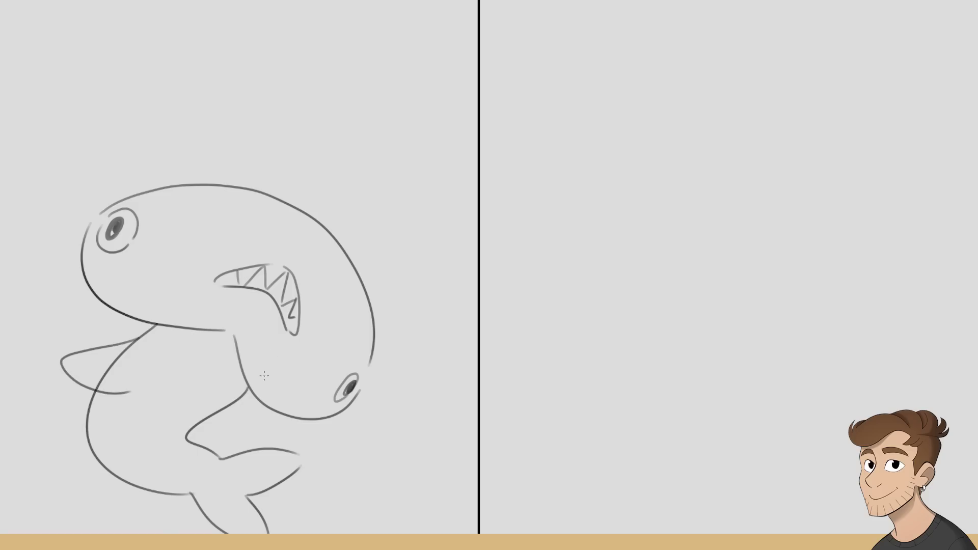
{"action": "mouse_move", "coordinate": [240, 402]}
{"action": "left_mouse_down"}
{"action": "mouse_move", "coordinate": [247, 420]}
{"action": "mouse_move", "coordinate": [213, 421]}
{"action": "left_mouse_up"}
{"action": "left_click_drag", "start_coordinate": [100, 388], "coordinate": [142, 338]}
Outline the tall worm-like creature beside the shark with inner neck lines, teeth and two eye dots.
{"action": "mouse_move", "coordinate": [363, 438]}
{"action": "left_mouse_down"}
{"action": "mouse_move", "coordinate": [407, 313]}
{"action": "mouse_move", "coordinate": [389, 253]}
{"action": "mouse_move", "coordinate": [338, 214]}
{"action": "mouse_move", "coordinate": [362, 219]}
{"action": "mouse_move", "coordinate": [340, 173]}
{"action": "mouse_move", "coordinate": [385, 164]}
{"action": "mouse_move", "coordinate": [443, 262]}
{"action": "mouse_move", "coordinate": [441, 382]}
{"action": "mouse_move", "coordinate": [369, 463]}
{"action": "mouse_move", "coordinate": [359, 446]}
{"action": "left_mouse_up"}
{"action": "key", "text": "ctrl+z"}
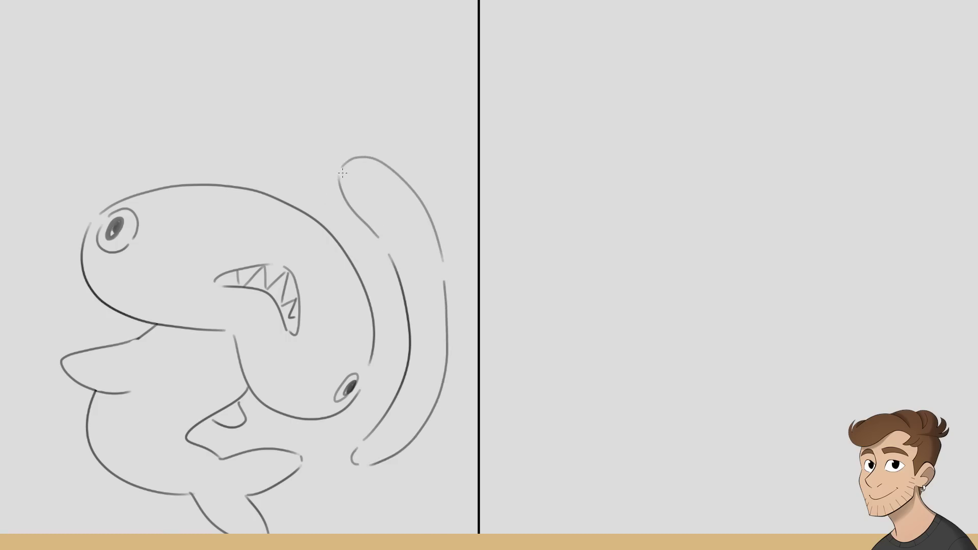
{"action": "mouse_move", "coordinate": [340, 174]}
{"action": "left_mouse_down"}
{"action": "mouse_move", "coordinate": [410, 230]}
{"action": "mouse_move", "coordinate": [396, 202]}
{"action": "left_mouse_up"}
{"action": "left_click_drag", "start_coordinate": [344, 163], "coordinate": [394, 198]}
{"action": "left_click_drag", "start_coordinate": [351, 167], "coordinate": [405, 214]}
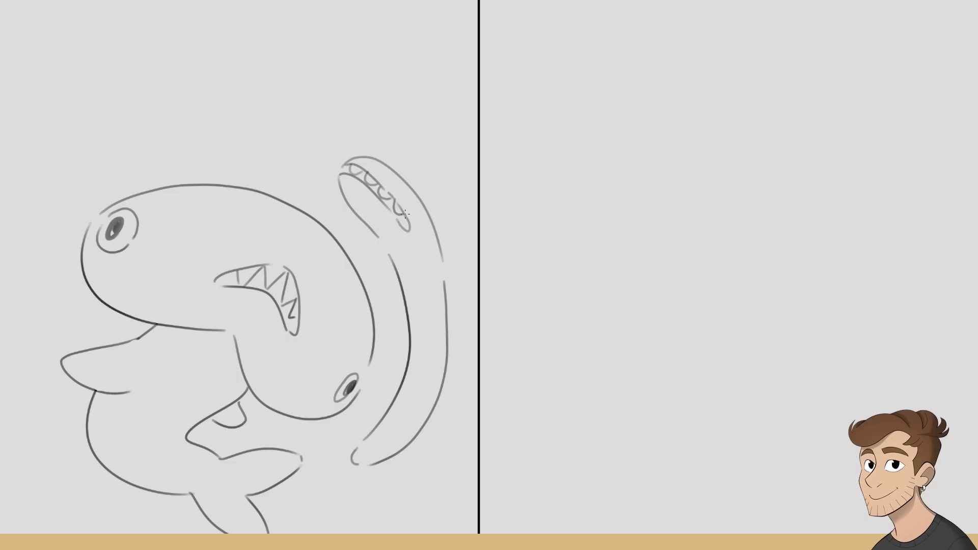
{"action": "left_click", "coordinate": [385, 176]}
{"action": "left_click", "coordinate": [398, 186]}
Erase a small piece of the right outline and draw the creature's hooked foot.
{"action": "left_click", "coordinate": [444, 274]}
{"action": "left_click_drag", "start_coordinate": [364, 438], "coordinate": [332, 435]}
{"action": "left_click_drag", "start_coordinate": [354, 450], "coordinate": [325, 436]}
{"action": "mouse_move", "coordinate": [353, 455]}
{"action": "left_mouse_down"}
{"action": "mouse_move", "coordinate": [375, 481]}
{"action": "mouse_move", "coordinate": [364, 498]}
{"action": "mouse_move", "coordinate": [366, 483]}
{"action": "left_mouse_up"}
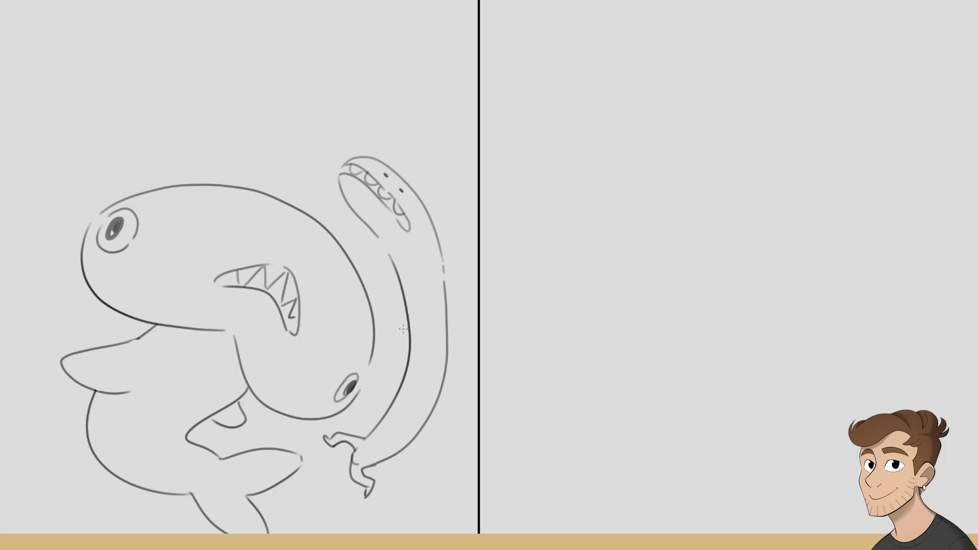
Add two small arms, close the outline gap, draw a tiny top hat, and begin a boxy head.
{"action": "left_click_drag", "start_coordinate": [409, 337], "coordinate": [390, 321]}
{"action": "mouse_move", "coordinate": [441, 342]}
{"action": "left_mouse_down"}
{"action": "mouse_move", "coordinate": [460, 365]}
{"action": "mouse_move", "coordinate": [448, 343]}
{"action": "left_mouse_up"}
{"action": "left_click_drag", "start_coordinate": [442, 255], "coordinate": [444, 289]}
{"action": "mouse_move", "coordinate": [427, 200]}
{"action": "left_mouse_down"}
{"action": "mouse_move", "coordinate": [411, 178]}
{"action": "mouse_move", "coordinate": [441, 179]}
{"action": "mouse_move", "coordinate": [431, 200]}
{"action": "left_mouse_up"}
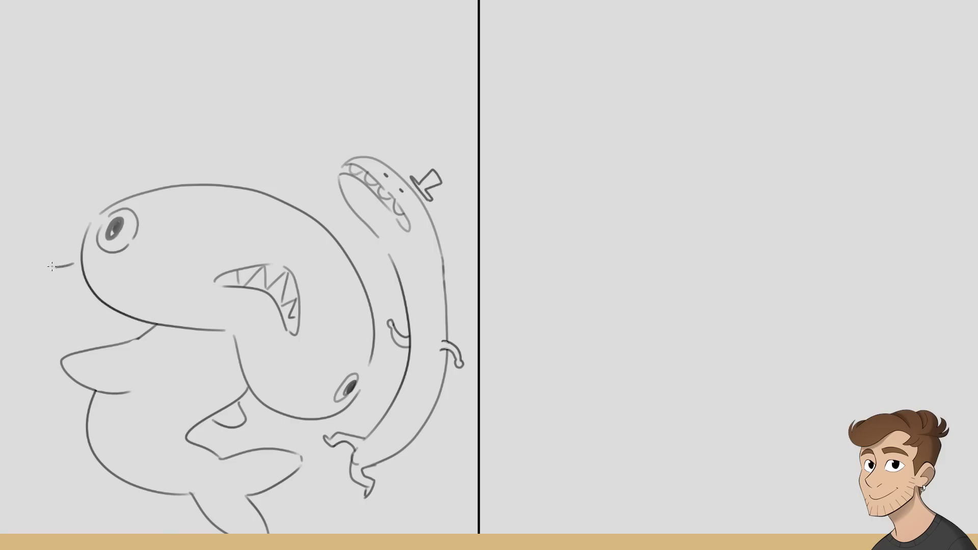
{"action": "left_click_drag", "start_coordinate": [69, 264], "coordinate": [11, 181]}
Finish the boxy head outline with a back curve, plus two eyes with filled pupils.
{"action": "mouse_move", "coordinate": [13, 76]}
{"action": "left_mouse_down"}
{"action": "mouse_move", "coordinate": [150, 28]}
{"action": "mouse_move", "coordinate": [206, 135]}
{"action": "mouse_move", "coordinate": [213, 172]}
{"action": "left_mouse_up"}
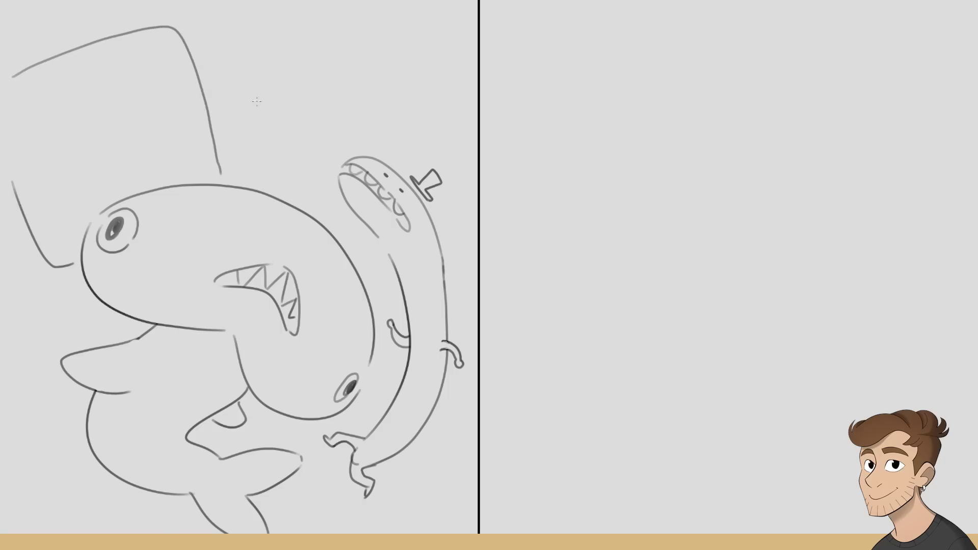
{"action": "mouse_move", "coordinate": [207, 102]}
{"action": "left_mouse_down"}
{"action": "mouse_move", "coordinate": [270, 91]}
{"action": "mouse_move", "coordinate": [330, 120]}
{"action": "left_mouse_up"}
{"action": "mouse_move", "coordinate": [22, 167]}
{"action": "left_mouse_down"}
{"action": "mouse_move", "coordinate": [89, 136]}
{"action": "mouse_move", "coordinate": [21, 168]}
{"action": "left_mouse_up"}
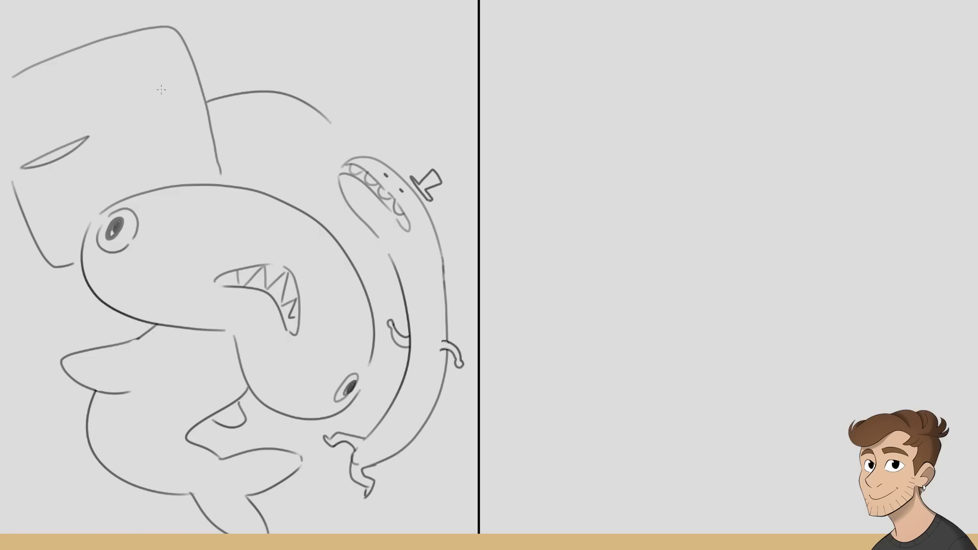
{"action": "mouse_move", "coordinate": [194, 109]}
{"action": "left_mouse_down"}
{"action": "mouse_move", "coordinate": [124, 131]}
{"action": "mouse_move", "coordinate": [195, 109]}
{"action": "left_mouse_up"}
{"action": "left_click_drag", "start_coordinate": [41, 160], "coordinate": [46, 159]}
{"action": "left_click_drag", "start_coordinate": [163, 122], "coordinate": [169, 119]}
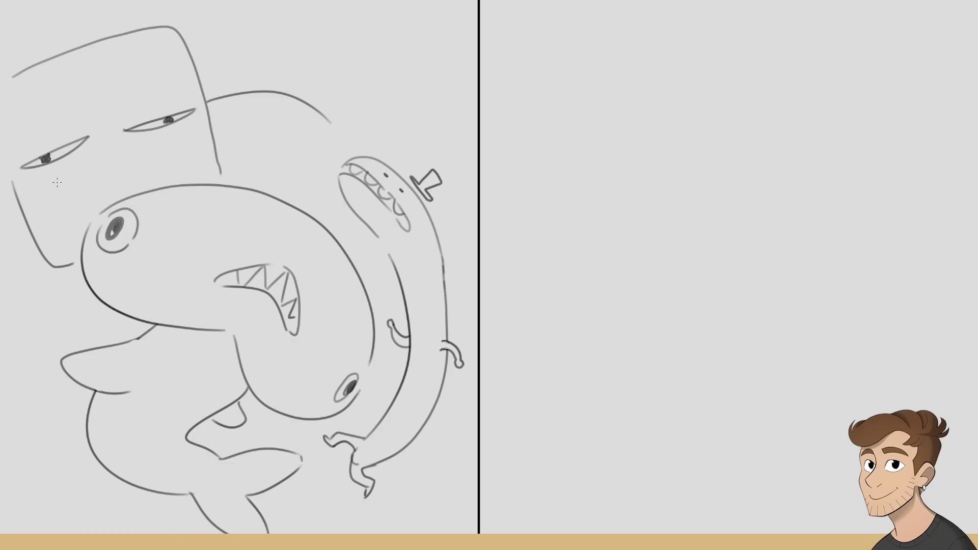
Draw hatched cheeks under both eyes, two eyebrows and a hair tuft on the forehead.
{"action": "left_click_drag", "start_coordinate": [53, 182], "coordinate": [70, 226]}
{"action": "left_click_drag", "start_coordinate": [53, 184], "coordinate": [90, 199]}
{"action": "left_click_drag", "start_coordinate": [152, 174], "coordinate": [185, 173]}
{"action": "left_click_drag", "start_coordinate": [50, 211], "coordinate": [59, 190]}
{"action": "left_click_drag", "start_coordinate": [77, 222], "coordinate": [81, 203]}
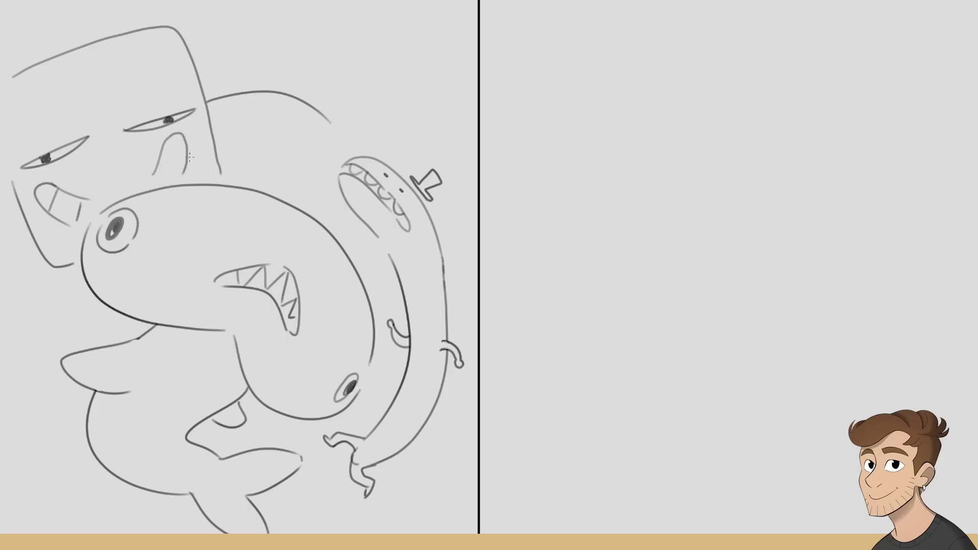
{"action": "mouse_move", "coordinate": [162, 163]}
{"action": "left_mouse_down"}
{"action": "mouse_move", "coordinate": [179, 172]}
{"action": "mouse_move", "coordinate": [189, 154]}
{"action": "left_mouse_up"}
{"action": "left_click_drag", "start_coordinate": [99, 107], "coordinate": [6, 160]}
{"action": "left_click_drag", "start_coordinate": [103, 113], "coordinate": [200, 84]}
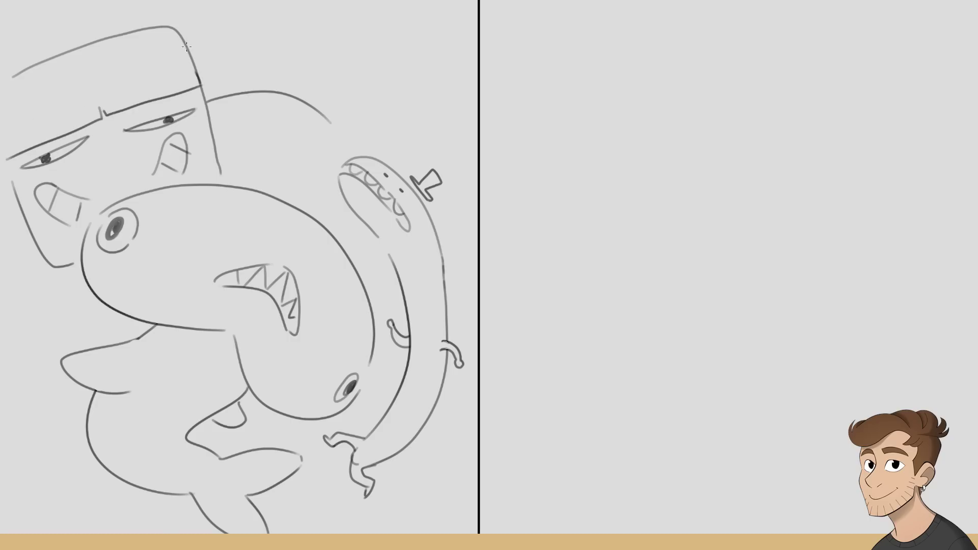
{"action": "mouse_move", "coordinate": [54, 56]}
{"action": "left_mouse_down"}
{"action": "mouse_move", "coordinate": [90, 79]}
{"action": "mouse_move", "coordinate": [100, 57]}
{"action": "left_mouse_up"}
Erase part of the shark's lower belly and draw a hand with fingers and a rising arm.
{"action": "left_click_drag", "start_coordinate": [1, 487], "coordinate": [63, 513]}
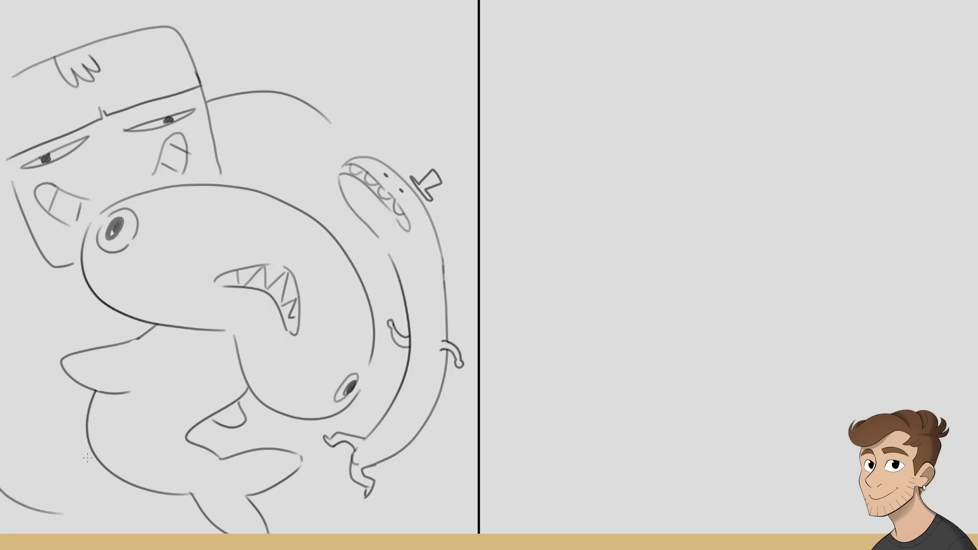
{"action": "left_click_drag", "start_coordinate": [87, 457], "coordinate": [132, 483]}
{"action": "mouse_move", "coordinate": [63, 455]}
{"action": "left_mouse_down"}
{"action": "mouse_move", "coordinate": [109, 427]}
{"action": "mouse_move", "coordinate": [122, 458]}
{"action": "mouse_move", "coordinate": [98, 467]}
{"action": "mouse_move", "coordinate": [169, 516]}
{"action": "mouse_move", "coordinate": [101, 501]}
{"action": "left_mouse_up"}
{"action": "mouse_move", "coordinate": [145, 524]}
{"action": "left_mouse_down"}
{"action": "mouse_move", "coordinate": [81, 508]}
{"action": "mouse_move", "coordinate": [113, 530]}
{"action": "left_mouse_up"}
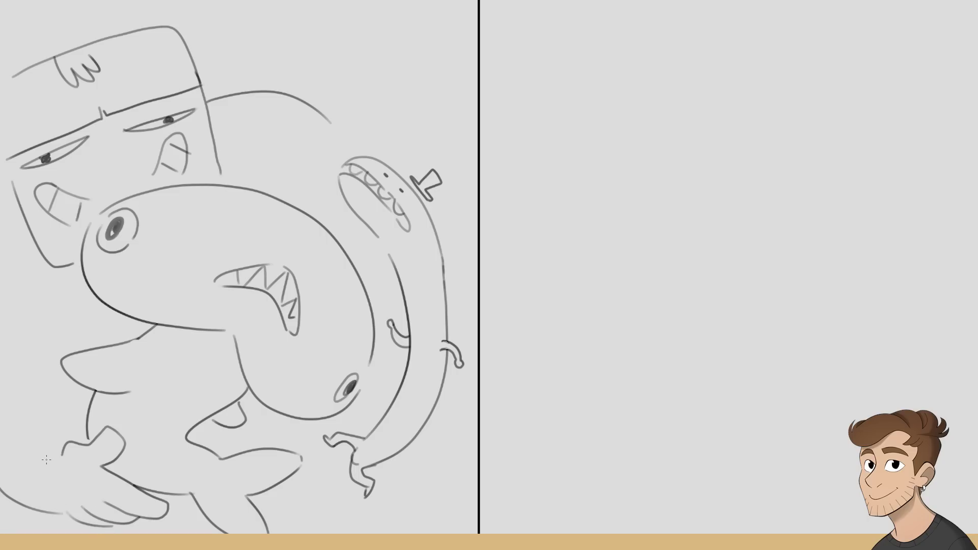
{"action": "left_click_drag", "start_coordinate": [66, 454], "coordinate": [46, 331]}
Erase the back curve behind the boxy head, then return to the pencil and touch up its left edge.
{"action": "key", "text": "e"}
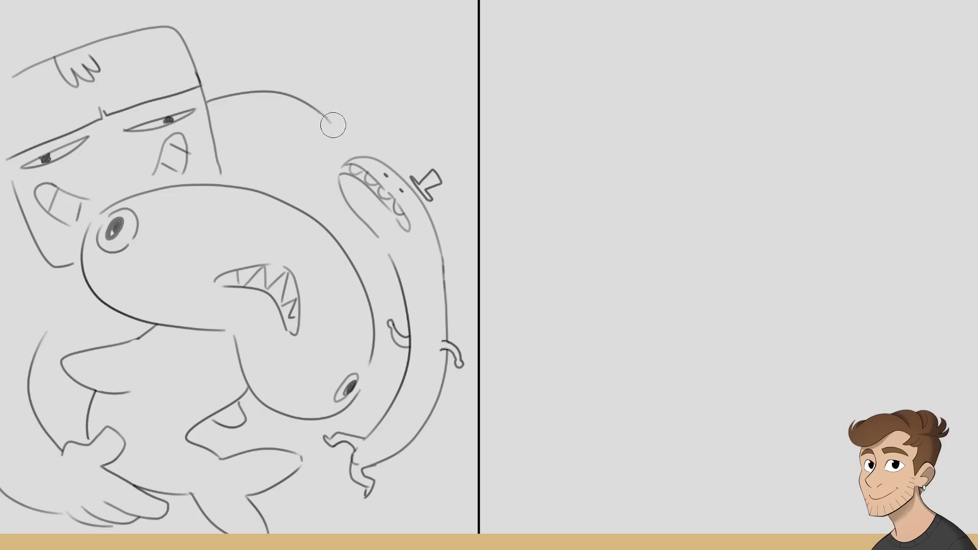
{"action": "mouse_move", "coordinate": [331, 121]}
{"action": "left_mouse_down"}
{"action": "mouse_move", "coordinate": [286, 94]}
{"action": "mouse_move", "coordinate": [217, 102]}
{"action": "left_mouse_up"}
{"action": "key", "text": "b"}
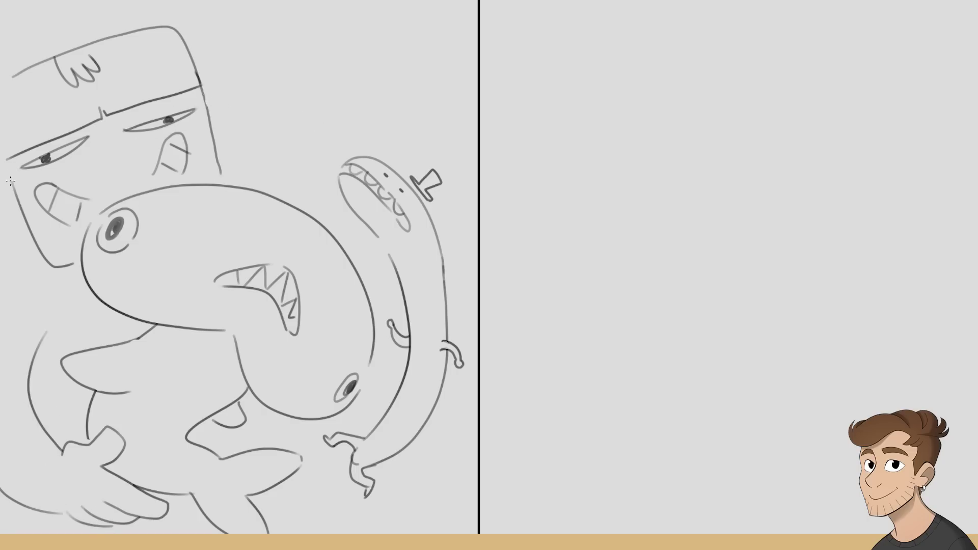
{"action": "left_click_drag", "start_coordinate": [10, 181], "coordinate": [5, 164]}
Redraw the back as a longer arc past the top hat and start a shape beneath the worm creature.
{"action": "left_click_drag", "start_coordinate": [32, 362], "coordinate": [56, 377]}
{"action": "mouse_move", "coordinate": [207, 100]}
{"action": "left_mouse_down"}
{"action": "mouse_move", "coordinate": [375, 101]}
{"action": "mouse_move", "coordinate": [460, 129]}
{"action": "left_mouse_up"}
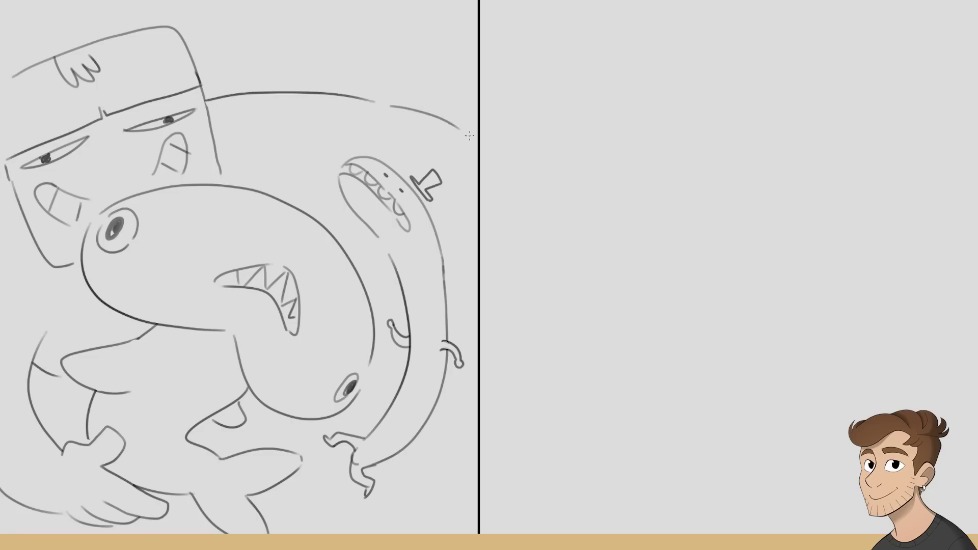
{"action": "left_click_drag", "start_coordinate": [300, 202], "coordinate": [331, 186]}
{"action": "left_click_drag", "start_coordinate": [447, 191], "coordinate": [471, 203]}
{"action": "mouse_move", "coordinate": [305, 549]}
{"action": "left_mouse_down"}
{"action": "mouse_move", "coordinate": [298, 527]}
{"action": "mouse_move", "coordinate": [321, 493]}
{"action": "mouse_move", "coordinate": [350, 519]}
{"action": "mouse_move", "coordinate": [408, 469]}
{"action": "mouse_move", "coordinate": [443, 456]}
{"action": "mouse_move", "coordinate": [453, 504]}
{"action": "mouse_move", "coordinate": [441, 548]}
{"action": "left_mouse_up"}
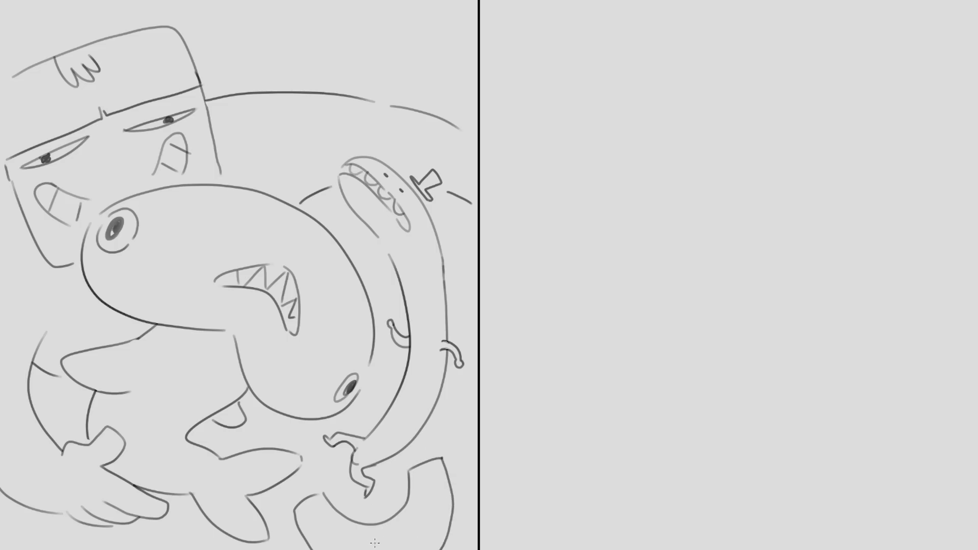
Add a curl and two eyes to the bottom shape, then draw a scalloped wavy line across the top.
{"action": "left_click_drag", "start_coordinate": [304, 505], "coordinate": [313, 498]}
{"action": "left_click_drag", "start_coordinate": [415, 475], "coordinate": [431, 465]}
{"action": "mouse_move", "coordinate": [363, 541]}
{"action": "left_mouse_down"}
{"action": "mouse_move", "coordinate": [404, 530]}
{"action": "mouse_move", "coordinate": [391, 546]}
{"action": "left_mouse_up"}
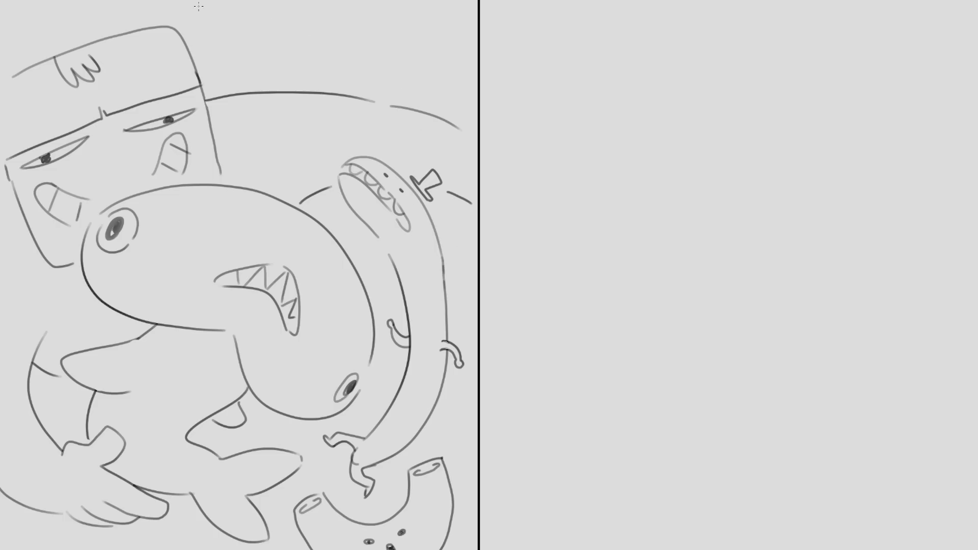
{"action": "mouse_move", "coordinate": [193, 0]}
{"action": "left_mouse_down"}
{"action": "mouse_move", "coordinate": [200, 23]}
{"action": "mouse_move", "coordinate": [257, 63]}
{"action": "mouse_move", "coordinate": [260, 45]}
{"action": "mouse_move", "coordinate": [286, 74]}
{"action": "mouse_move", "coordinate": [316, 45]}
{"action": "mouse_move", "coordinate": [341, 71]}
{"action": "mouse_move", "coordinate": [379, 43]}
{"action": "mouse_move", "coordinate": [408, 81]}
{"action": "mouse_move", "coordinate": [438, 55]}
{"action": "mouse_move", "coordinate": [456, 80]}
{"action": "mouse_move", "coordinate": [474, 83]}
{"action": "left_mouse_up"}
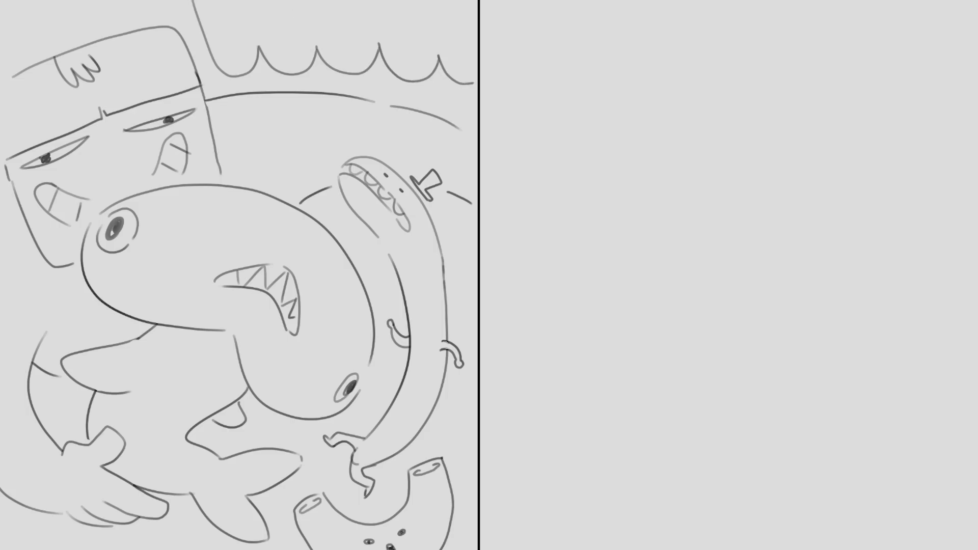
Draw eye shapes above the waves with four slit pupils, then a round corner face with an eye.
{"action": "mouse_move", "coordinate": [233, 42]}
{"action": "left_mouse_down"}
{"action": "mouse_move", "coordinate": [263, 23]}
{"action": "mouse_move", "coordinate": [279, 33]}
{"action": "mouse_move", "coordinate": [259, 46]}
{"action": "mouse_move", "coordinate": [316, 15]}
{"action": "mouse_move", "coordinate": [336, 30]}
{"action": "mouse_move", "coordinate": [313, 40]}
{"action": "mouse_move", "coordinate": [335, 30]}
{"action": "mouse_move", "coordinate": [389, 37]}
{"action": "mouse_move", "coordinate": [449, 29]}
{"action": "mouse_move", "coordinate": [459, 45]}
{"action": "left_mouse_up"}
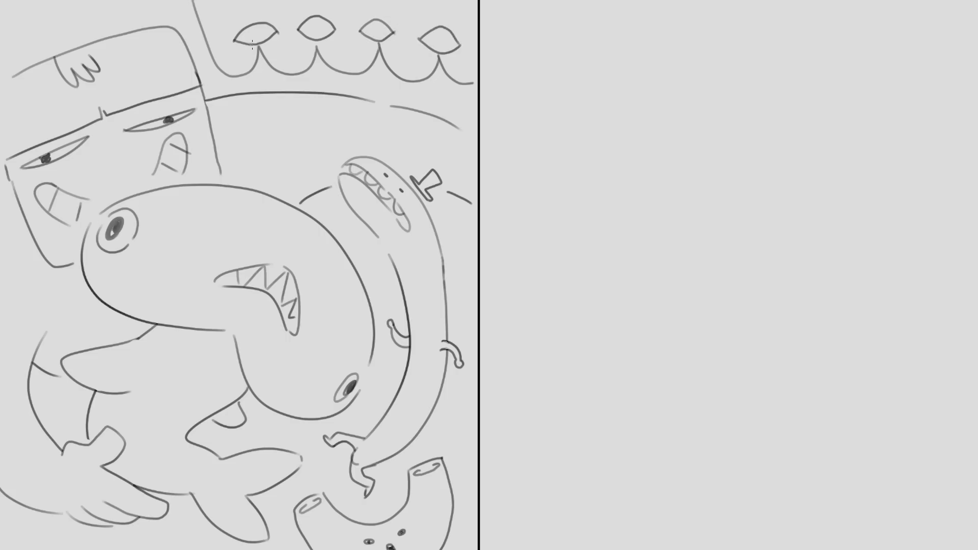
{"action": "mouse_move", "coordinate": [255, 44]}
{"action": "left_mouse_down"}
{"action": "mouse_move", "coordinate": [255, 28]}
{"action": "mouse_move", "coordinate": [255, 43]}
{"action": "left_mouse_up"}
{"action": "mouse_move", "coordinate": [316, 41]}
{"action": "left_mouse_down"}
{"action": "mouse_move", "coordinate": [314, 23]}
{"action": "mouse_move", "coordinate": [316, 40]}
{"action": "left_mouse_up"}
{"action": "mouse_move", "coordinate": [377, 24]}
{"action": "left_mouse_down"}
{"action": "mouse_move", "coordinate": [376, 41]}
{"action": "mouse_move", "coordinate": [378, 26]}
{"action": "left_mouse_up"}
{"action": "mouse_move", "coordinate": [438, 50]}
{"action": "left_mouse_down"}
{"action": "mouse_move", "coordinate": [439, 32]}
{"action": "mouse_move", "coordinate": [438, 47]}
{"action": "left_mouse_up"}
{"action": "mouse_move", "coordinate": [1, 31]}
{"action": "left_mouse_down"}
{"action": "mouse_move", "coordinate": [40, 44]}
{"action": "mouse_move", "coordinate": [70, 22]}
{"action": "mouse_move", "coordinate": [76, 2]}
{"action": "left_mouse_up"}
{"action": "mouse_move", "coordinate": [23, 27]}
{"action": "left_mouse_down"}
{"action": "mouse_move", "coordinate": [45, 16]}
{"action": "mouse_move", "coordinate": [49, 24]}
{"action": "mouse_move", "coordinate": [27, 41]}
{"action": "mouse_move", "coordinate": [59, 18]}
{"action": "mouse_move", "coordinate": [33, 45]}
{"action": "mouse_move", "coordinate": [57, 25]}
{"action": "left_mouse_up"}
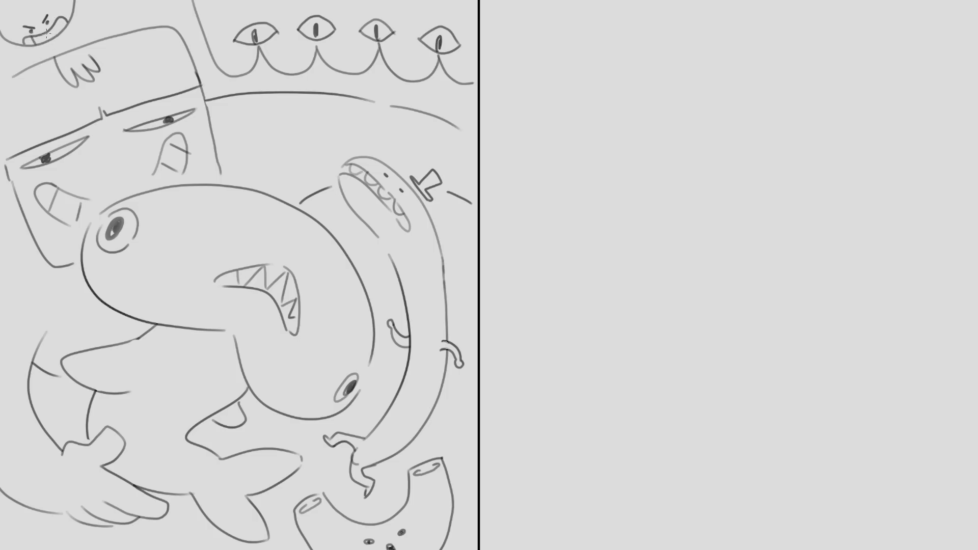
Add the corner face's mouth, a claw and shark-head strokes, then start lassoing the box monster's face.
{"action": "left_click_drag", "start_coordinate": [57, 20], "coordinate": [53, 28]}
{"action": "mouse_move", "coordinate": [99, 3]}
{"action": "left_mouse_down"}
{"action": "mouse_move", "coordinate": [105, 23]}
{"action": "mouse_move", "coordinate": [120, 18]}
{"action": "left_mouse_up"}
{"action": "left_click_drag", "start_coordinate": [2, 51], "coordinate": [7, 75]}
{"action": "left_click_drag", "start_coordinate": [219, 185], "coordinate": [217, 173]}
{"action": "mouse_move", "coordinate": [94, 198]}
{"action": "left_mouse_down"}
{"action": "mouse_move", "coordinate": [145, 173]}
{"action": "mouse_move", "coordinate": [174, 189]}
{"action": "mouse_move", "coordinate": [125, 193]}
{"action": "left_mouse_up"}
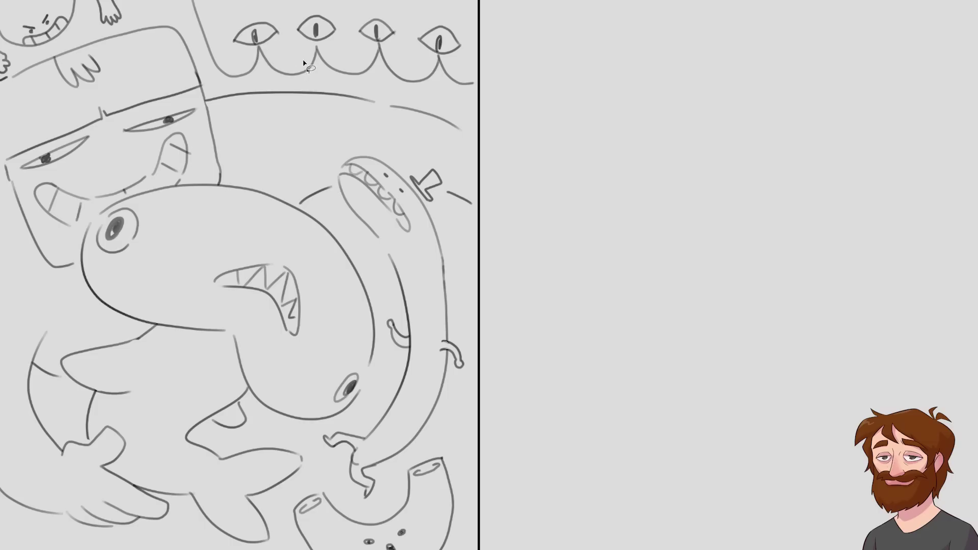
{"action": "mouse_move", "coordinate": [244, 46]}
{"action": "left_mouse_down"}
{"action": "mouse_move", "coordinate": [285, 52]}
{"action": "mouse_move", "coordinate": [291, 71]}
{"action": "mouse_move", "coordinate": [215, 88]}
{"action": "mouse_move", "coordinate": [207, 104]}
{"action": "mouse_move", "coordinate": [237, 155]}
{"action": "mouse_move", "coordinate": [258, 172]}
{"action": "mouse_move", "coordinate": [286, 172]}
{"action": "mouse_move", "coordinate": [350, 146]}
{"action": "mouse_move", "coordinate": [369, 151]}
{"action": "mouse_move", "coordinate": [416, 194]}
{"action": "mouse_move", "coordinate": [423, 230]}
{"action": "mouse_move", "coordinate": [403, 231]}
{"action": "mouse_move", "coordinate": [332, 176]}
{"action": "mouse_move", "coordinate": [146, 267]}
{"action": "mouse_move", "coordinate": [112, 270]}
{"action": "mouse_move", "coordinate": [87, 257]}
{"action": "mouse_move", "coordinate": [31, 203]}
{"action": "mouse_move", "coordinate": [28, 181]}
{"action": "mouse_move", "coordinate": [109, 169]}
{"action": "mouse_move", "coordinate": [120, 147]}
{"action": "mouse_move", "coordinate": [100, 96]}
{"action": "mouse_move", "coordinate": [137, 65]}
{"action": "mouse_move", "coordinate": [116, 52]}
{"action": "mouse_move", "coordinate": [88, 0]}
{"action": "left_mouse_up"}
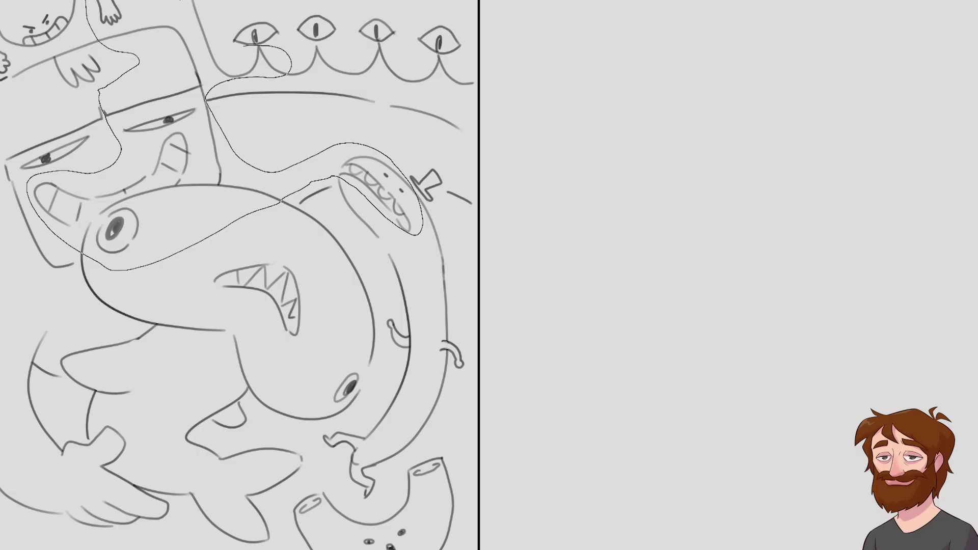
{"action": "mouse_move", "coordinate": [189, 0]}
{"action": "left_mouse_down"}
{"action": "mouse_move", "coordinate": [201, 44]}
{"action": "mouse_move", "coordinate": [242, 45]}
{"action": "left_mouse_up"}
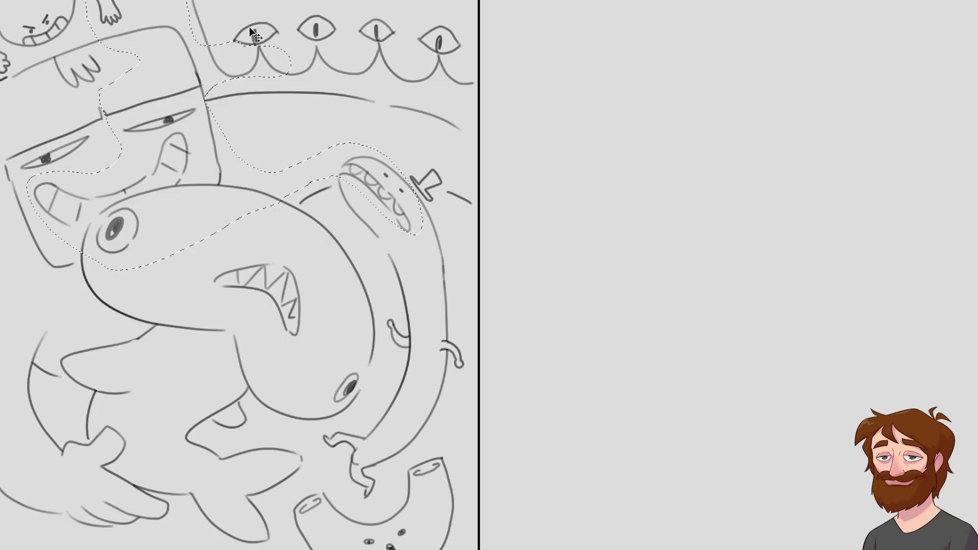
{"action": "left_click_drag", "start_coordinate": [249, 26], "coordinate": [250, 34]}
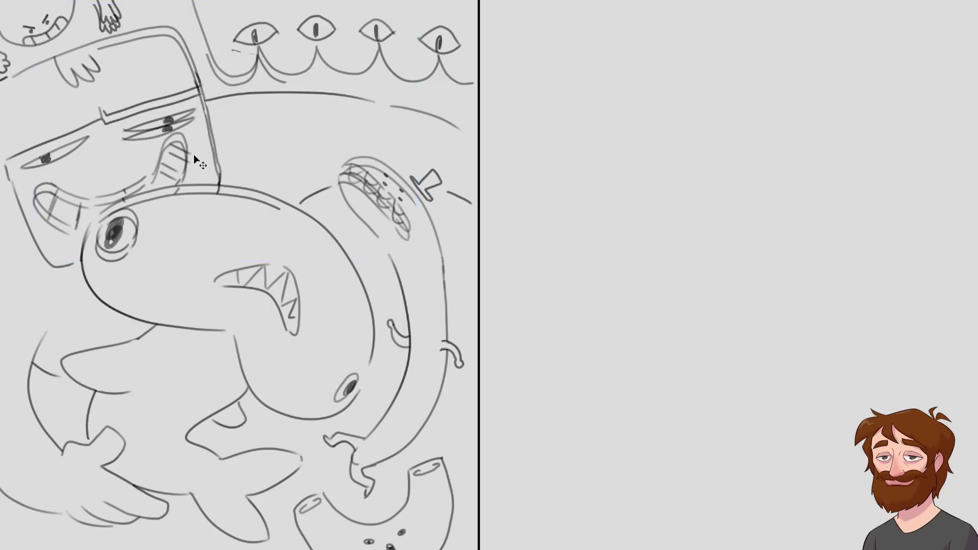
{"action": "left_click_drag", "start_coordinate": [194, 154], "coordinate": [721, 226]}
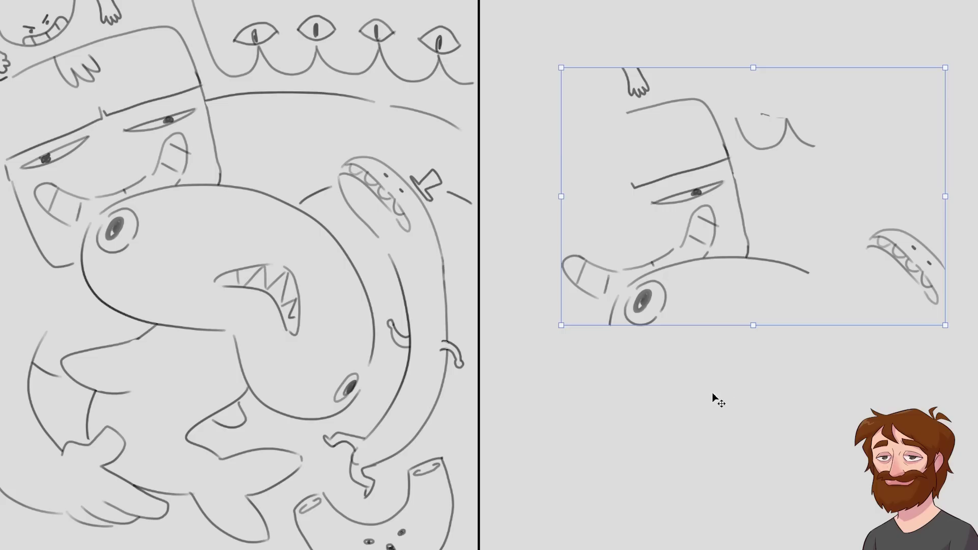
{"action": "mouse_move", "coordinate": [822, 269]}
{"action": "left_mouse_down"}
{"action": "mouse_move", "coordinate": [804, 297]}
{"action": "mouse_move", "coordinate": [814, 331]}
{"action": "left_mouse_up"}
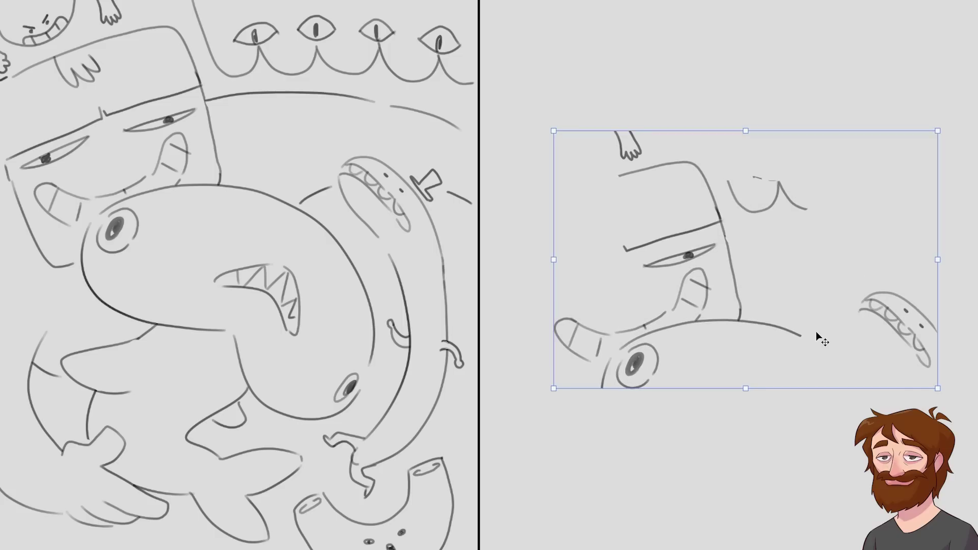
{"action": "key", "text": "ctrl+z"}
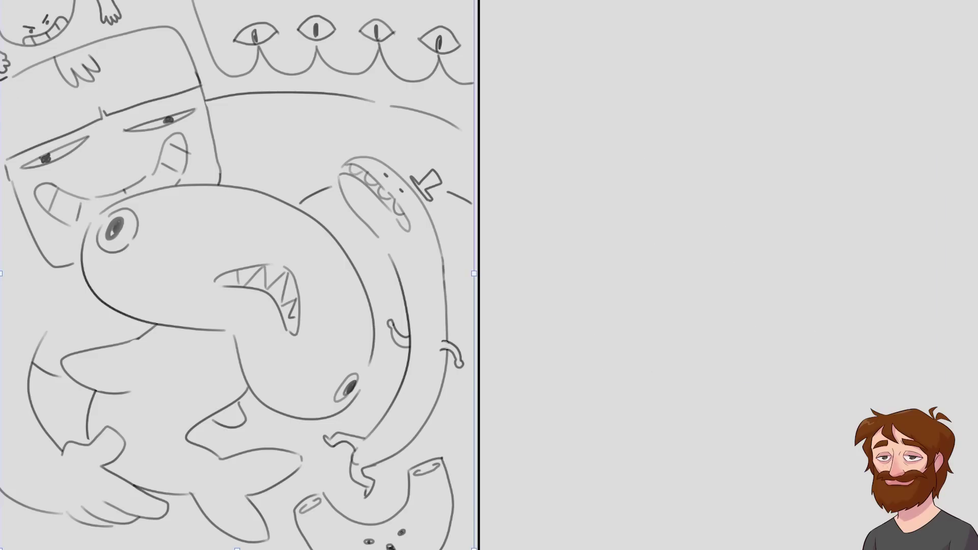
{"action": "key", "text": "Return"}
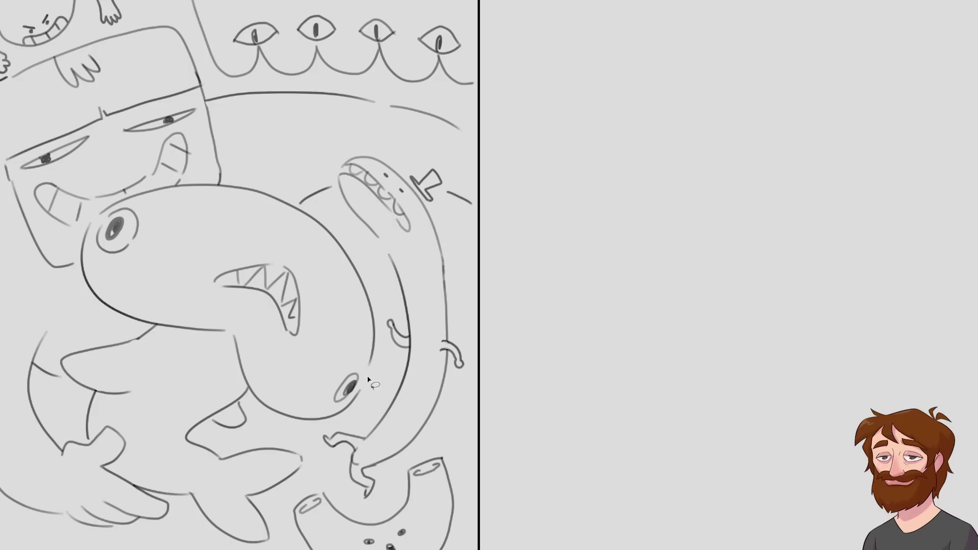
Lasso around the shark creature's head and body and duplicate the selection in place with Ctrl+D.
{"action": "mouse_move", "coordinate": [368, 384]}
{"action": "left_mouse_down"}
{"action": "mouse_move", "coordinate": [312, 409]}
{"action": "mouse_move", "coordinate": [248, 465]}
{"action": "mouse_move", "coordinate": [377, 532]}
{"action": "mouse_move", "coordinate": [333, 466]}
{"action": "mouse_move", "coordinate": [336, 442]}
{"action": "mouse_move", "coordinate": [373, 448]}
{"action": "mouse_move", "coordinate": [425, 387]}
{"action": "mouse_move", "coordinate": [427, 359]}
{"action": "mouse_move", "coordinate": [401, 248]}
{"action": "mouse_move", "coordinate": [415, 227]}
{"action": "mouse_move", "coordinate": [389, 184]}
{"action": "mouse_move", "coordinate": [357, 162]}
{"action": "mouse_move", "coordinate": [388, 126]}
{"action": "mouse_move", "coordinate": [379, 96]}
{"action": "mouse_move", "coordinate": [328, 81]}
{"action": "mouse_move", "coordinate": [207, 93]}
{"action": "mouse_move", "coordinate": [210, 176]}
{"action": "mouse_move", "coordinate": [302, 210]}
{"action": "left_mouse_up"}
{"action": "mouse_move", "coordinate": [335, 233]}
{"action": "left_mouse_down"}
{"action": "mouse_move", "coordinate": [371, 270]}
{"action": "mouse_move", "coordinate": [386, 308]}
{"action": "mouse_move", "coordinate": [387, 379]}
{"action": "mouse_move", "coordinate": [372, 390]}
{"action": "left_mouse_up"}
{"action": "key", "text": "ctrl+d"}
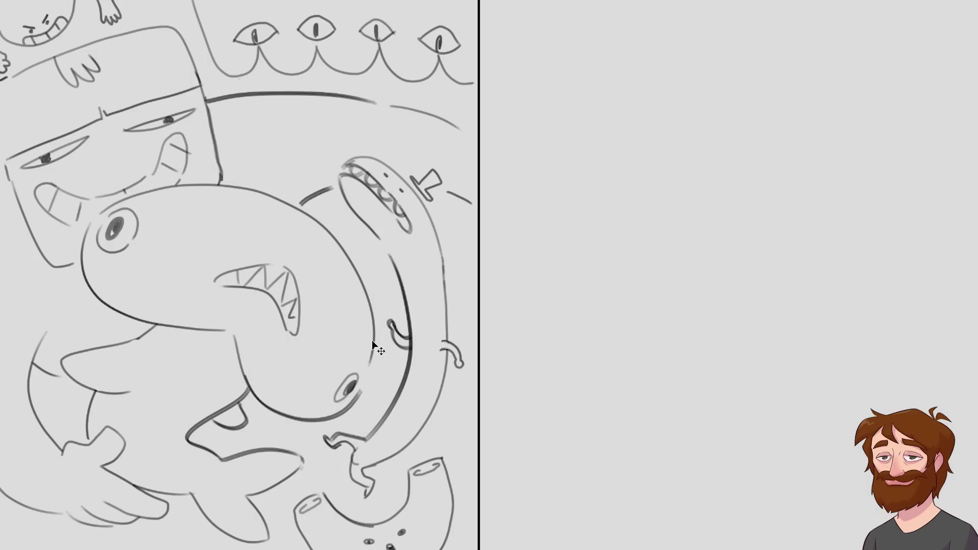
Slide a copy of the shark creature's outline straight across onto the empty right half and commit it.
{"action": "key", "text": "v"}
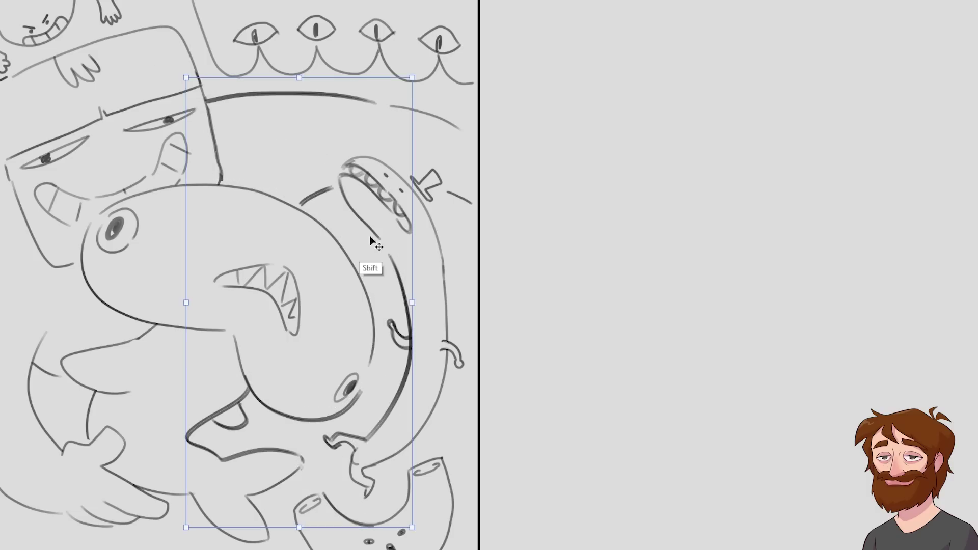
{"action": "mouse_move", "coordinate": [369, 237]}
{"action": "left_mouse_down"}
{"action": "mouse_move", "coordinate": [814, 230]}
{"action": "mouse_move", "coordinate": [797, 218]}
{"action": "left_mouse_up"}
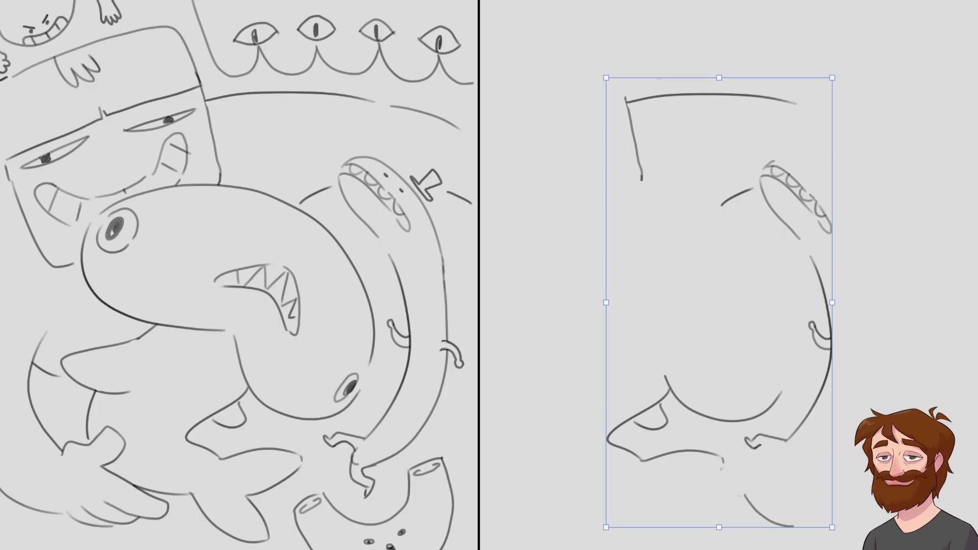
{"action": "key", "text": "b"}
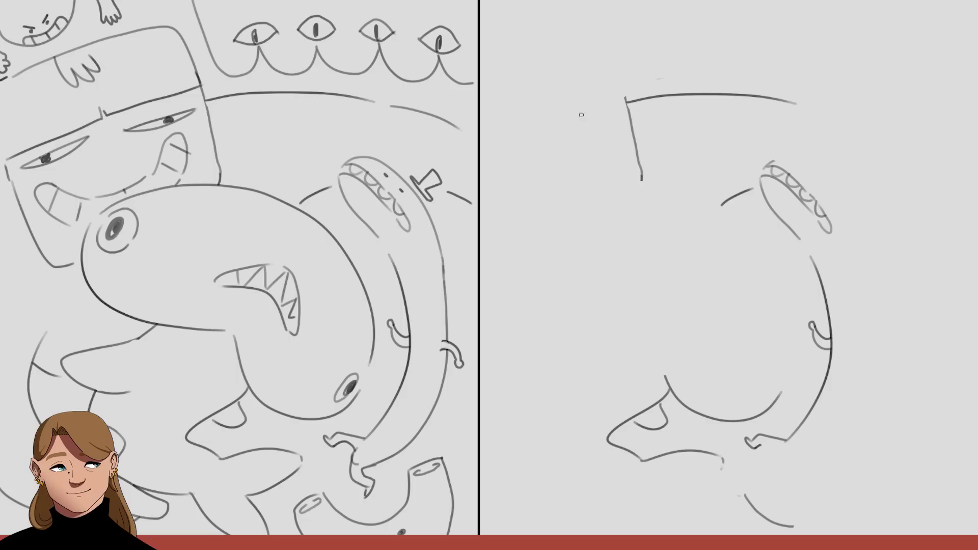
Sketch and undo a trial head, then ink a small black arch and line near the bottom.
{"action": "mouse_move", "coordinate": [548, 132]}
{"action": "left_mouse_down"}
{"action": "mouse_move", "coordinate": [515, 218]}
{"action": "mouse_move", "coordinate": [525, 245]}
{"action": "mouse_move", "coordinate": [515, 227]}
{"action": "mouse_move", "coordinate": [572, 208]}
{"action": "left_mouse_up"}
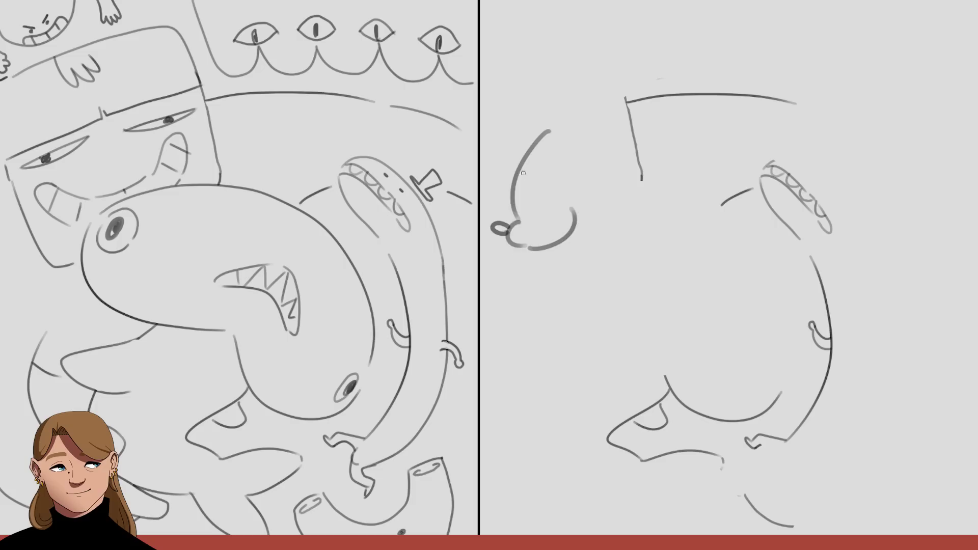
{"action": "left_click_drag", "start_coordinate": [520, 188], "coordinate": [556, 189]}
{"action": "mouse_move", "coordinate": [539, 132]}
{"action": "left_mouse_down"}
{"action": "mouse_move", "coordinate": [744, 68]}
{"action": "mouse_move", "coordinate": [708, 105]}
{"action": "mouse_move", "coordinate": [821, 196]}
{"action": "left_mouse_up"}
{"action": "left_click_drag", "start_coordinate": [543, 177], "coordinate": [545, 194]}
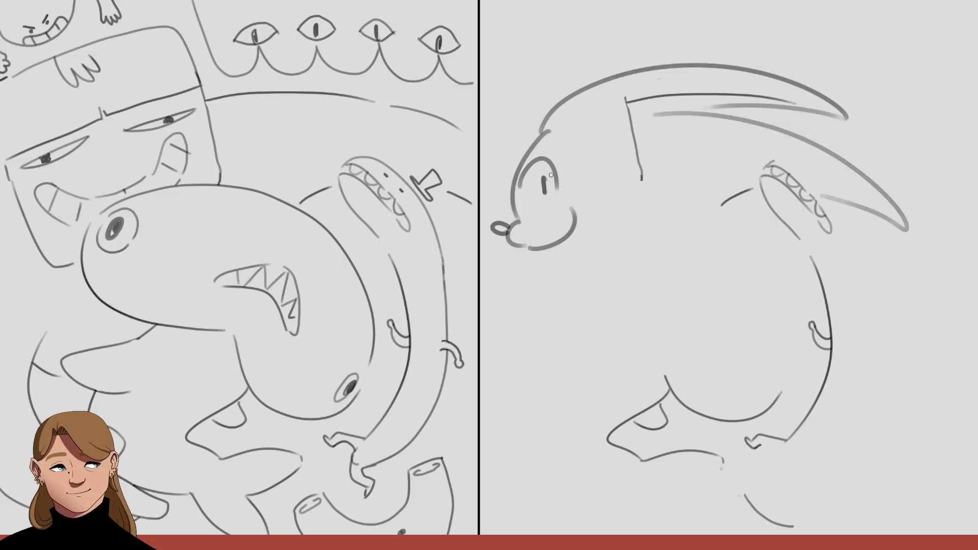
{"action": "left_click_drag", "start_coordinate": [530, 236], "coordinate": [561, 225]}
{"action": "key", "text": "ctrl+z"}
{"action": "key", "text": "ctrl+z"}
{"action": "key", "text": "ctrl+z"}
{"action": "key", "text": "ctrl+z"}
{"action": "key", "text": "ctrl+z"}
{"action": "key", "text": "ctrl+z"}
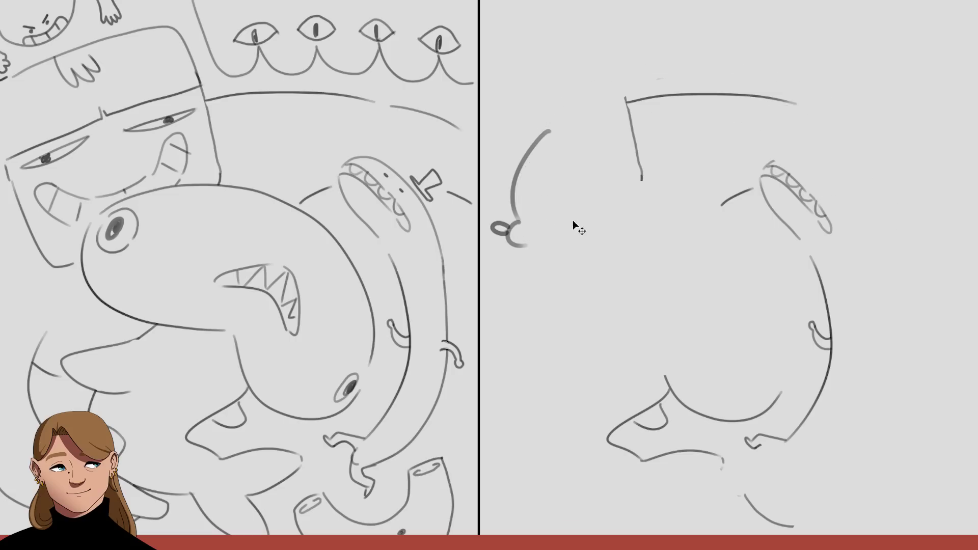
{"action": "key", "text": "ctrl+z"}
{"action": "key", "text": "ctrl+z"}
{"action": "key", "text": "ctrl+z"}
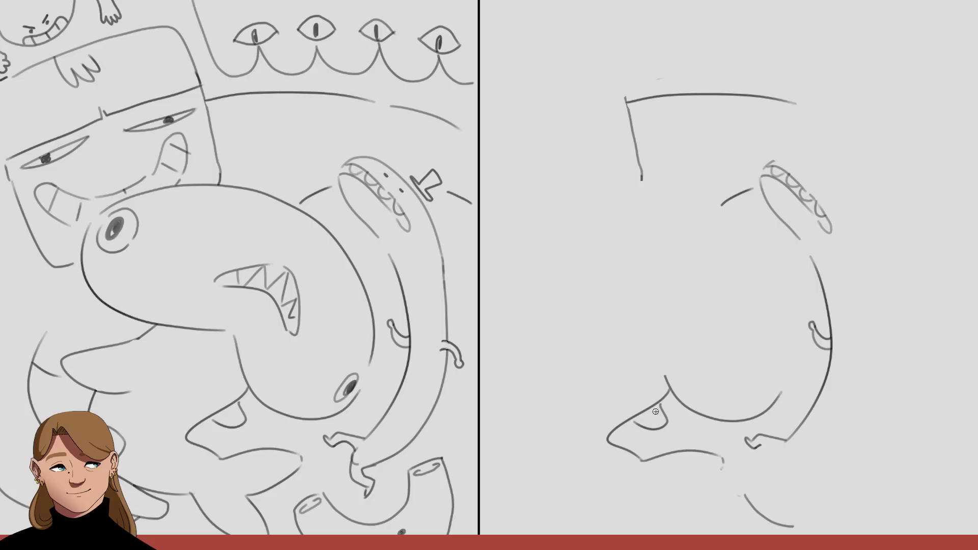
{"action": "mouse_move", "coordinate": [678, 449]}
{"action": "left_mouse_down"}
{"action": "mouse_move", "coordinate": [694, 450]}
{"action": "mouse_move", "coordinate": [752, 505]}
{"action": "left_mouse_up"}
Ink trial curl loops, a connecting arc and lines beside the head.
{"action": "mouse_move", "coordinate": [664, 148]}
{"action": "left_mouse_down"}
{"action": "mouse_move", "coordinate": [685, 124]}
{"action": "mouse_move", "coordinate": [737, 178]}
{"action": "mouse_move", "coordinate": [744, 140]}
{"action": "mouse_move", "coordinate": [748, 149]}
{"action": "left_mouse_up"}
{"action": "mouse_move", "coordinate": [529, 189]}
{"action": "left_mouse_down"}
{"action": "mouse_move", "coordinate": [527, 209]}
{"action": "mouse_move", "coordinate": [560, 188]}
{"action": "mouse_move", "coordinate": [541, 164]}
{"action": "mouse_move", "coordinate": [480, 206]}
{"action": "left_mouse_up"}
{"action": "mouse_move", "coordinate": [564, 112]}
{"action": "left_mouse_down"}
{"action": "mouse_move", "coordinate": [476, 127]}
{"action": "mouse_move", "coordinate": [459, 145]}
{"action": "left_mouse_up"}
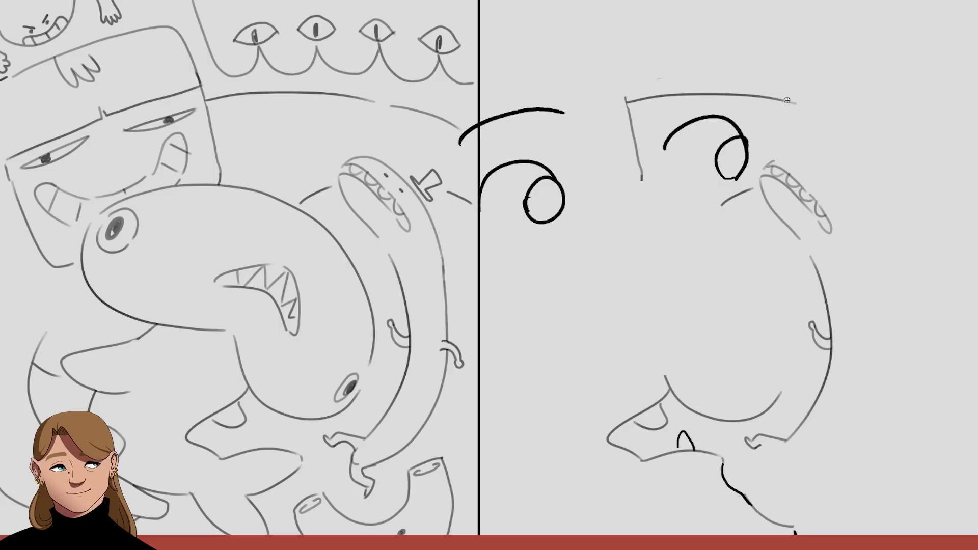
{"action": "left_click_drag", "start_coordinate": [789, 101], "coordinate": [778, 159]}
{"action": "left_click_drag", "start_coordinate": [787, 95], "coordinate": [753, 10]}
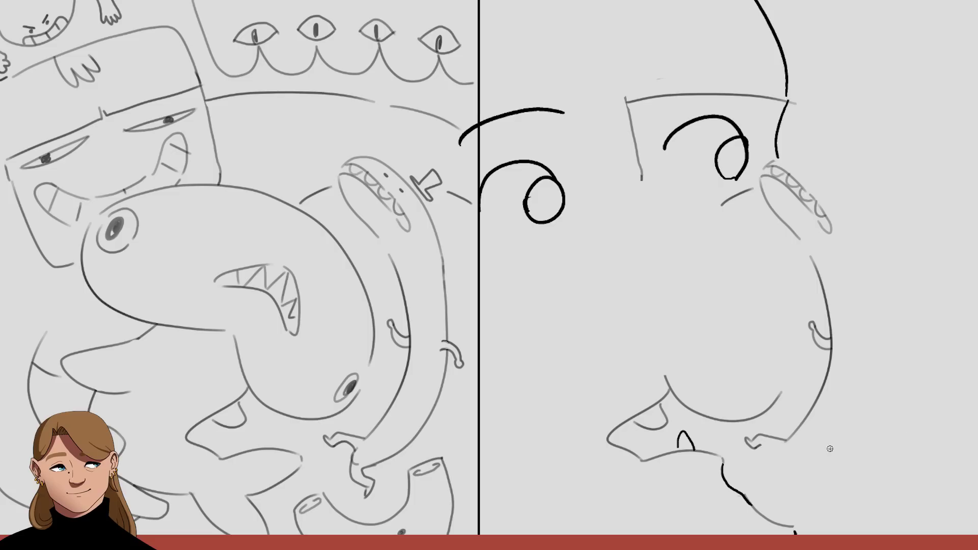
Undo the trial curls and ink the fist's knuckles with a line below.
{"action": "key", "text": "ctrl+z"}
{"action": "key", "text": "ctrl+z"}
{"action": "key", "text": "ctrl+z"}
{"action": "key", "text": "ctrl+z"}
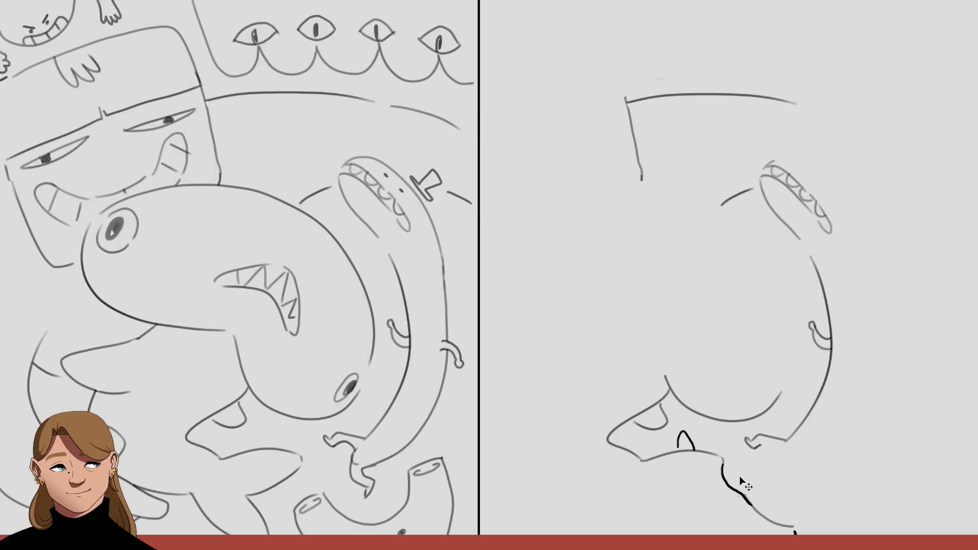
{"action": "key", "text": "ctrl+z"}
{"action": "key", "text": "ctrl+z"}
{"action": "mouse_move", "coordinate": [784, 443]}
{"action": "left_mouse_down"}
{"action": "mouse_move", "coordinate": [742, 450]}
{"action": "mouse_move", "coordinate": [776, 432]}
{"action": "left_mouse_up"}
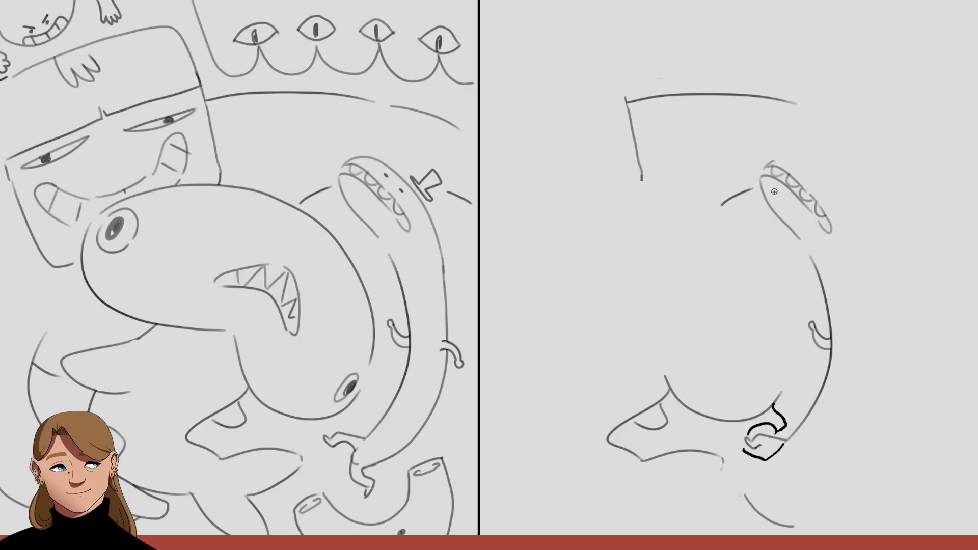
{"action": "left_click_drag", "start_coordinate": [723, 460], "coordinate": [744, 495]}
Ink the torso's diagonal lines, lower curve and arm creases, redoing misplaced strokes.
{"action": "mouse_move", "coordinate": [580, 303]}
{"action": "left_mouse_down"}
{"action": "mouse_move", "coordinate": [602, 300]}
{"action": "mouse_move", "coordinate": [706, 220]}
{"action": "left_mouse_up"}
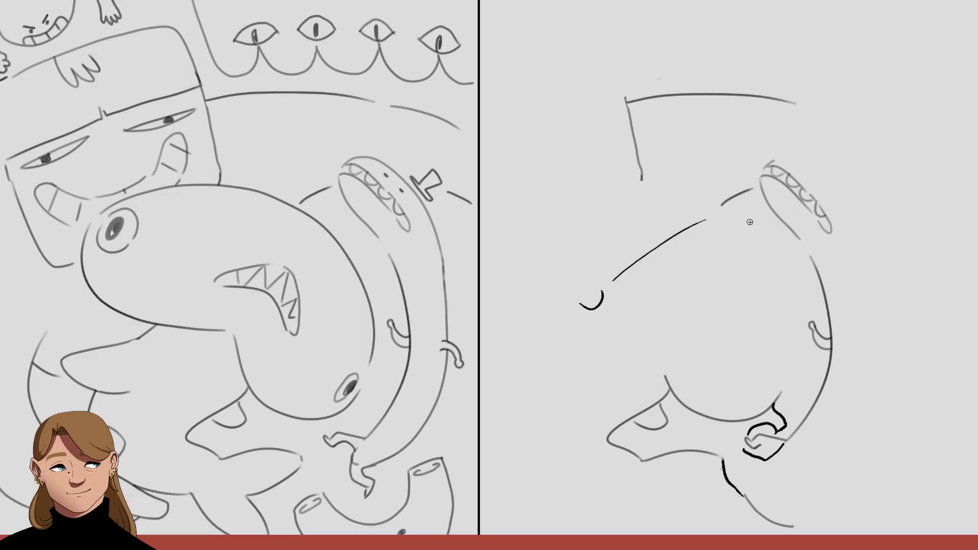
{"action": "key", "text": "ctrl+z"}
{"action": "key", "text": "ctrl+z"}
{"action": "left_click_drag", "start_coordinate": [559, 307], "coordinate": [673, 235]}
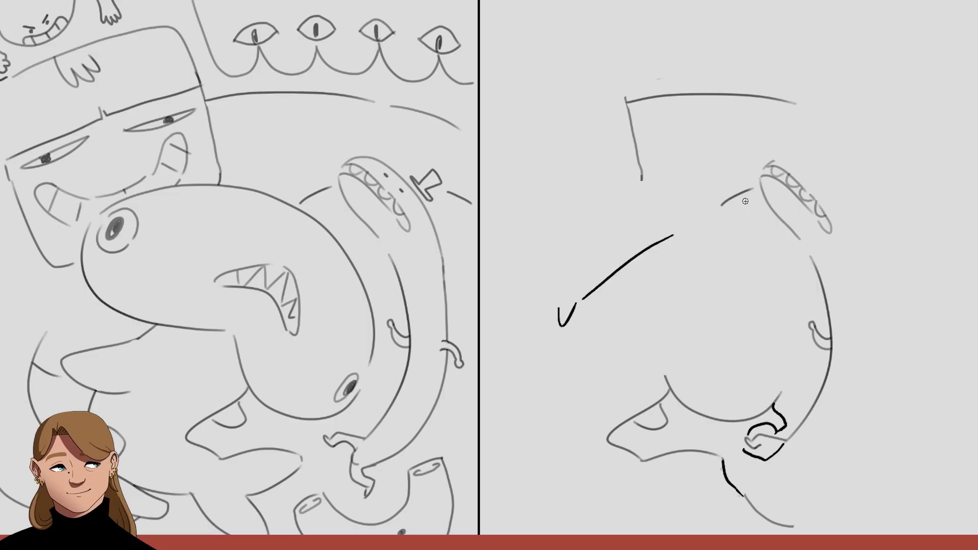
{"action": "key", "text": "ctrl+z"}
{"action": "left_click_drag", "start_coordinate": [586, 295], "coordinate": [726, 200]}
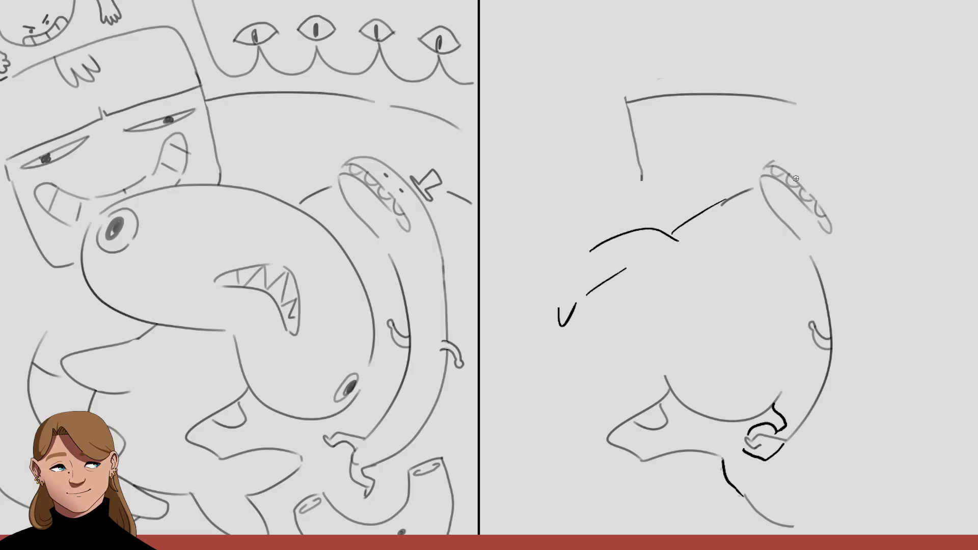
{"action": "left_click_drag", "start_coordinate": [502, 324], "coordinate": [534, 320]}
{"action": "mouse_move", "coordinate": [572, 346]}
{"action": "left_mouse_down"}
{"action": "mouse_move", "coordinate": [540, 402]}
{"action": "mouse_move", "coordinate": [645, 362]}
{"action": "left_mouse_up"}
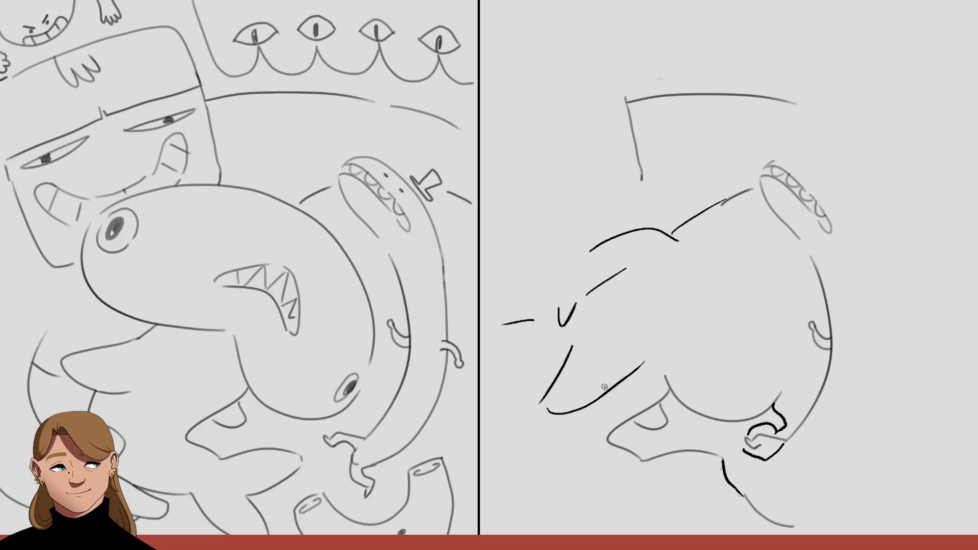
{"action": "key", "text": "ctrl+z"}
{"action": "mouse_move", "coordinate": [551, 406]}
{"action": "left_mouse_down"}
{"action": "mouse_move", "coordinate": [642, 363]}
{"action": "mouse_move", "coordinate": [617, 418]}
{"action": "left_mouse_up"}
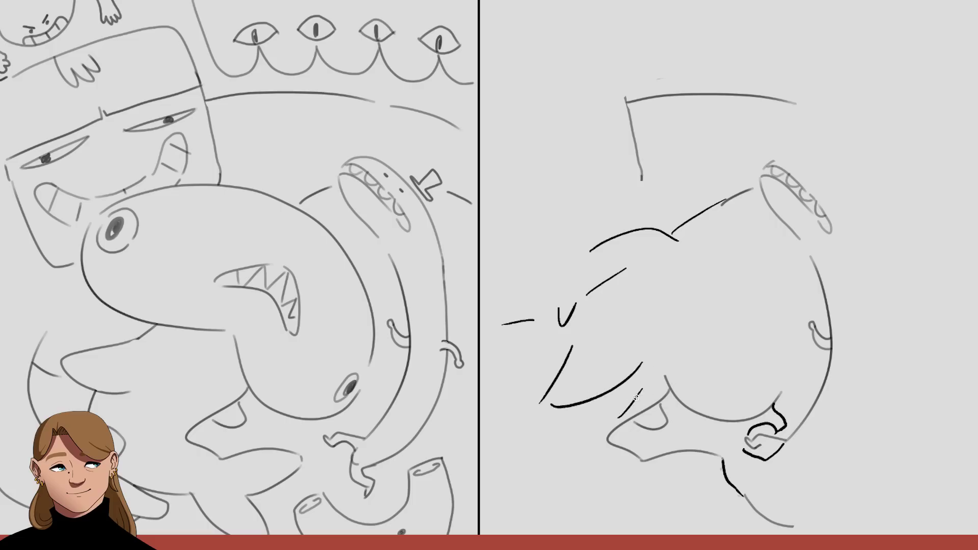
{"action": "left_click_drag", "start_coordinate": [658, 383], "coordinate": [627, 411]}
{"action": "left_click_drag", "start_coordinate": [525, 399], "coordinate": [482, 401]}
Ink the bottom stroke with its curled tip and the body's right edge.
{"action": "left_click_drag", "start_coordinate": [686, 486], "coordinate": [784, 532]}
{"action": "key", "text": "ctrl+z"}
{"action": "mouse_move", "coordinate": [686, 479]}
{"action": "left_mouse_down"}
{"action": "mouse_move", "coordinate": [758, 534]}
{"action": "mouse_move", "coordinate": [827, 502]}
{"action": "mouse_move", "coordinate": [817, 533]}
{"action": "left_mouse_up"}
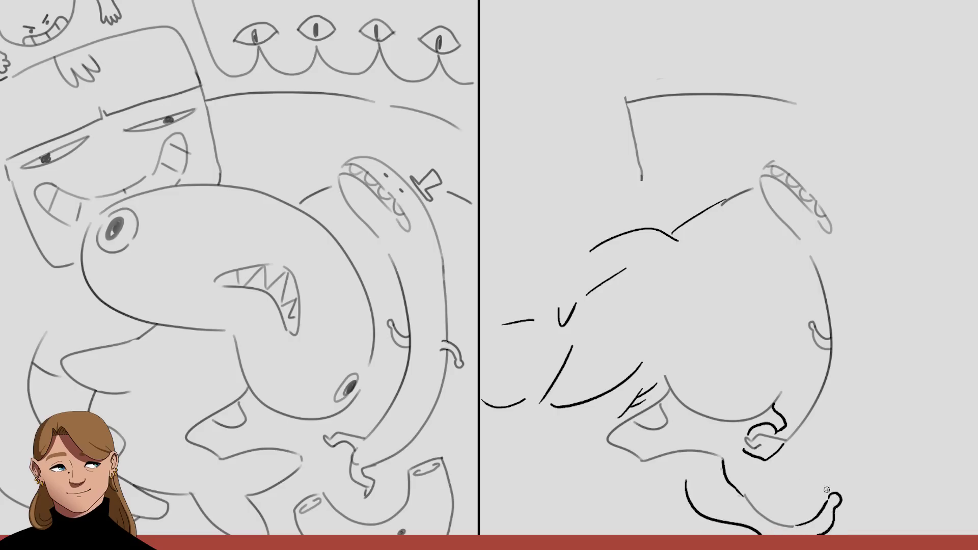
{"action": "left_click_drag", "start_coordinate": [820, 512], "coordinate": [828, 496]}
{"action": "left_click_drag", "start_coordinate": [754, 190], "coordinate": [815, 269]}
{"action": "key", "text": "ctrl+z"}
{"action": "left_click_drag", "start_coordinate": [759, 187], "coordinate": [821, 275]}
Ink the waist and long curved trouser line, undoing overlong strokes at the lower left.
{"action": "left_click_drag", "start_coordinate": [646, 502], "coordinate": [684, 491]}
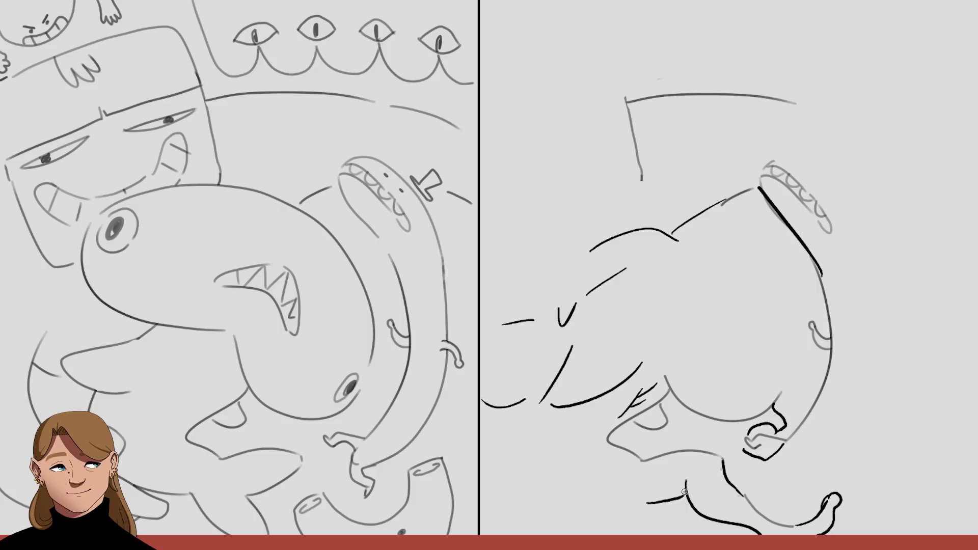
{"action": "left_click_drag", "start_coordinate": [600, 446], "coordinate": [598, 464]}
{"action": "left_click_drag", "start_coordinate": [510, 457], "coordinate": [556, 468]}
{"action": "left_click_drag", "start_coordinate": [620, 447], "coordinate": [492, 476]}
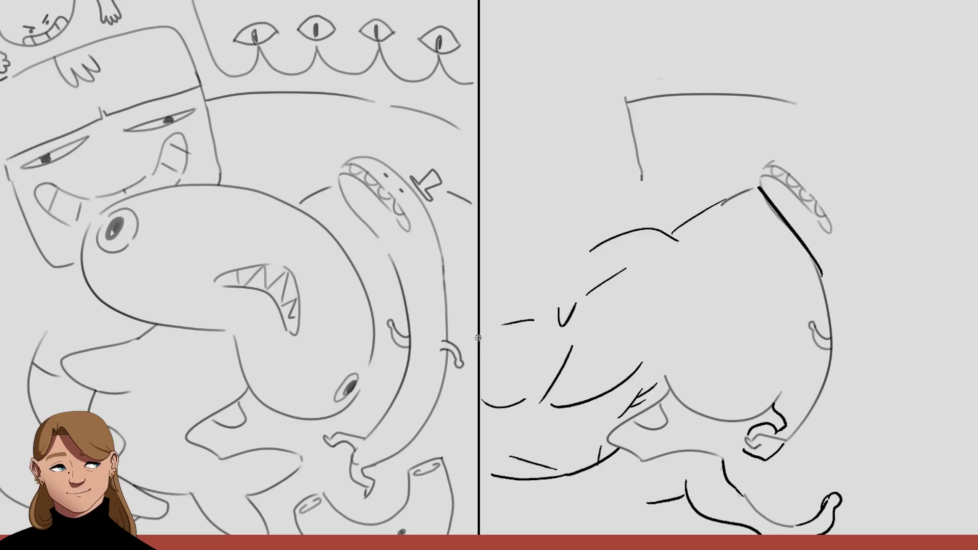
{"action": "mouse_move", "coordinate": [481, 430]}
{"action": "left_mouse_down"}
{"action": "mouse_move", "coordinate": [497, 465]}
{"action": "mouse_move", "coordinate": [481, 534]}
{"action": "left_mouse_up"}
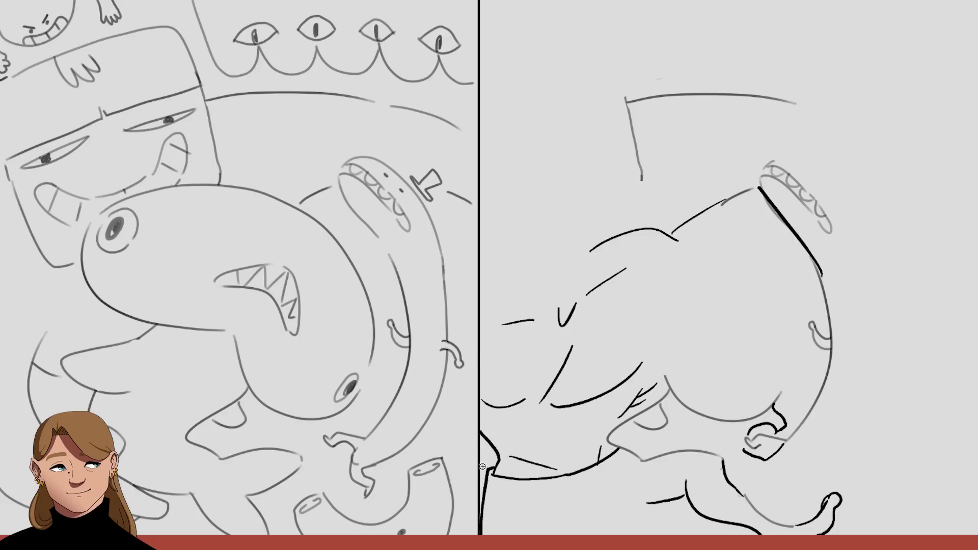
{"action": "key", "text": "ctrl+z"}
{"action": "left_click_drag", "start_coordinate": [494, 468], "coordinate": [476, 495]}
{"action": "key", "text": "ctrl+z"}
{"action": "mouse_move", "coordinate": [584, 517]}
{"action": "left_mouse_down"}
{"action": "mouse_move", "coordinate": [566, 534]}
{"action": "mouse_move", "coordinate": [665, 498]}
{"action": "left_mouse_up"}
{"action": "key", "text": "ctrl+z"}
Ink the trouser leg line and a squiggly fold, trimming the bottom stroke's tail.
{"action": "mouse_move", "coordinate": [615, 442]}
{"action": "left_mouse_down"}
{"action": "mouse_move", "coordinate": [645, 457]}
{"action": "mouse_move", "coordinate": [690, 442]}
{"action": "mouse_move", "coordinate": [675, 515]}
{"action": "left_mouse_up"}
{"action": "mouse_move", "coordinate": [684, 482]}
{"action": "left_mouse_down"}
{"action": "mouse_move", "coordinate": [674, 514]}
{"action": "mouse_move", "coordinate": [577, 534]}
{"action": "left_mouse_up"}
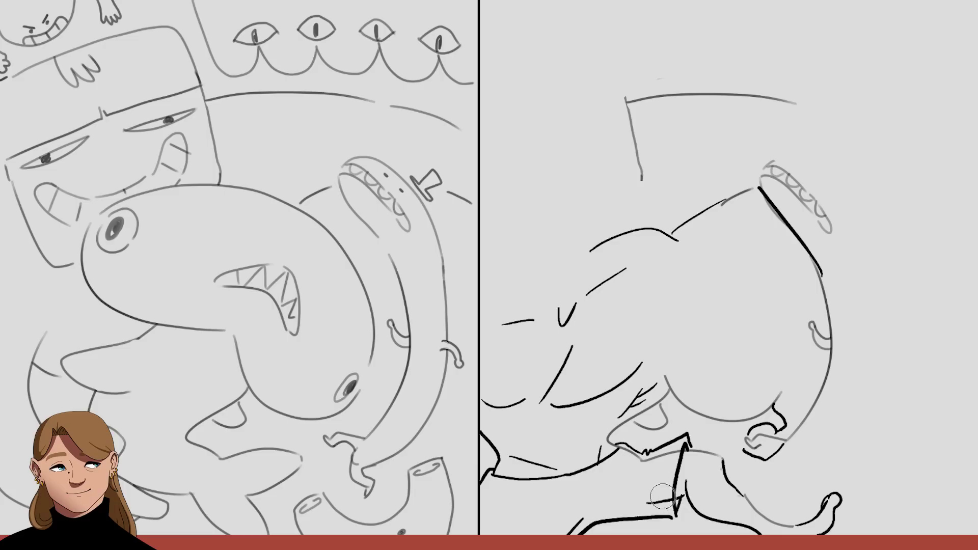
{"action": "key", "text": "ctrl+z"}
{"action": "left_click_drag", "start_coordinate": [581, 522], "coordinate": [565, 532]}
{"action": "left_click_drag", "start_coordinate": [576, 485], "coordinate": [606, 499]}
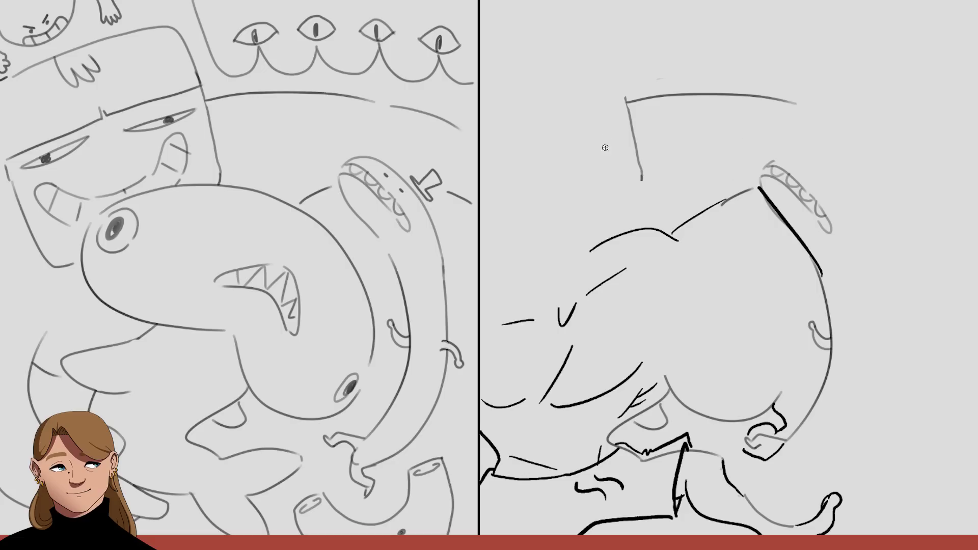
Ink a vertical muscle line, a shoulder arc and a small chest line.
{"action": "left_click_drag", "start_coordinate": [791, 358], "coordinate": [792, 335]}
{"action": "left_click_drag", "start_coordinate": [754, 254], "coordinate": [789, 271]}
{"action": "left_click_drag", "start_coordinate": [708, 278], "coordinate": [739, 259]}
Ink the chest, shoulder and pectoral arcs, undoing doubled or misplaced strokes.
{"action": "left_click_drag", "start_coordinate": [675, 264], "coordinate": [658, 327]}
{"action": "key", "text": "ctrl+z"}
{"action": "left_click_drag", "start_coordinate": [648, 270], "coordinate": [662, 282]}
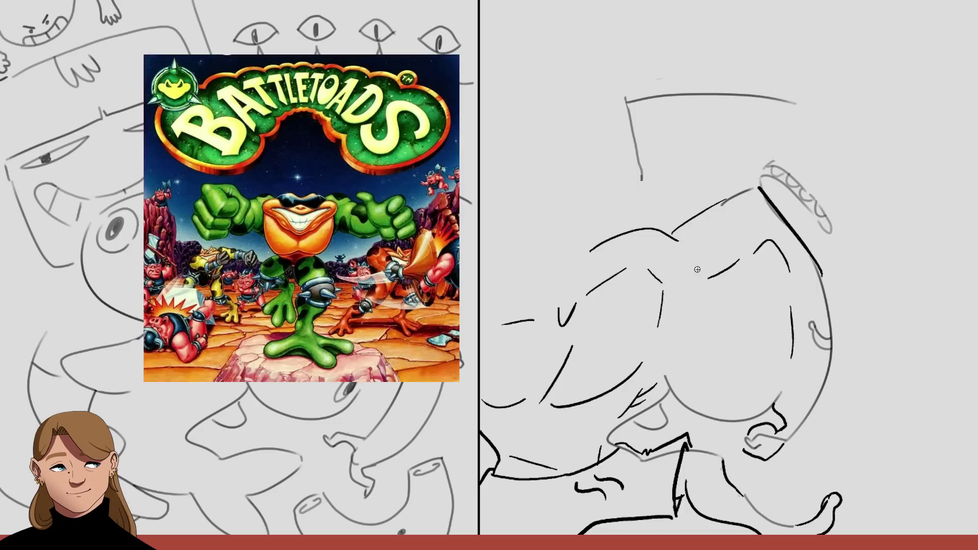
{"action": "mouse_move", "coordinate": [693, 230]}
{"action": "left_mouse_down"}
{"action": "mouse_move", "coordinate": [593, 243]}
{"action": "mouse_move", "coordinate": [694, 229]}
{"action": "mouse_move", "coordinate": [607, 224]}
{"action": "mouse_move", "coordinate": [588, 240]}
{"action": "left_mouse_up"}
{"action": "key", "text": "ctrl+z"}
{"action": "key", "text": "ctrl+z"}
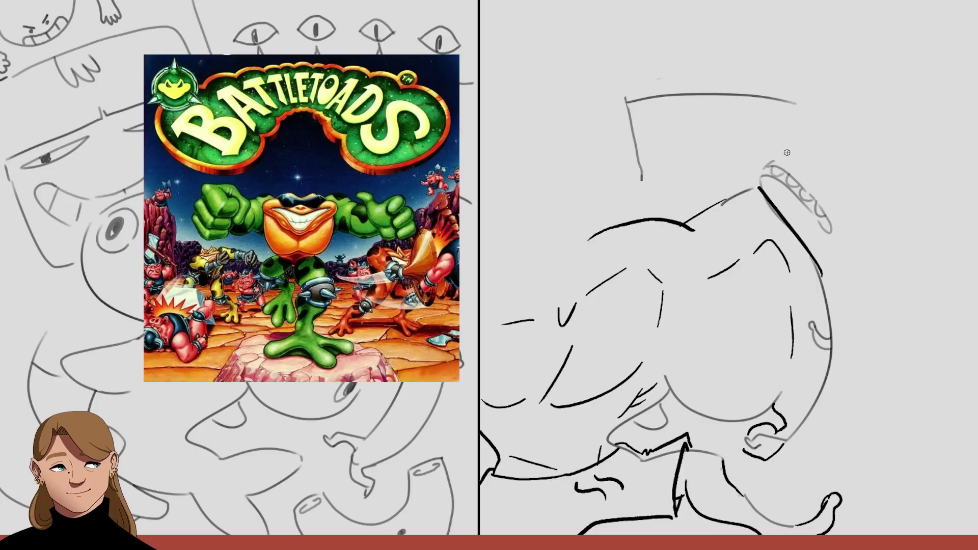
{"action": "key", "text": "ctrl+z"}
{"action": "mouse_move", "coordinate": [709, 310]}
{"action": "left_mouse_down"}
{"action": "mouse_move", "coordinate": [746, 313]}
{"action": "mouse_move", "coordinate": [764, 336]}
{"action": "left_mouse_up"}
{"action": "left_click_drag", "start_coordinate": [695, 244], "coordinate": [684, 278]}
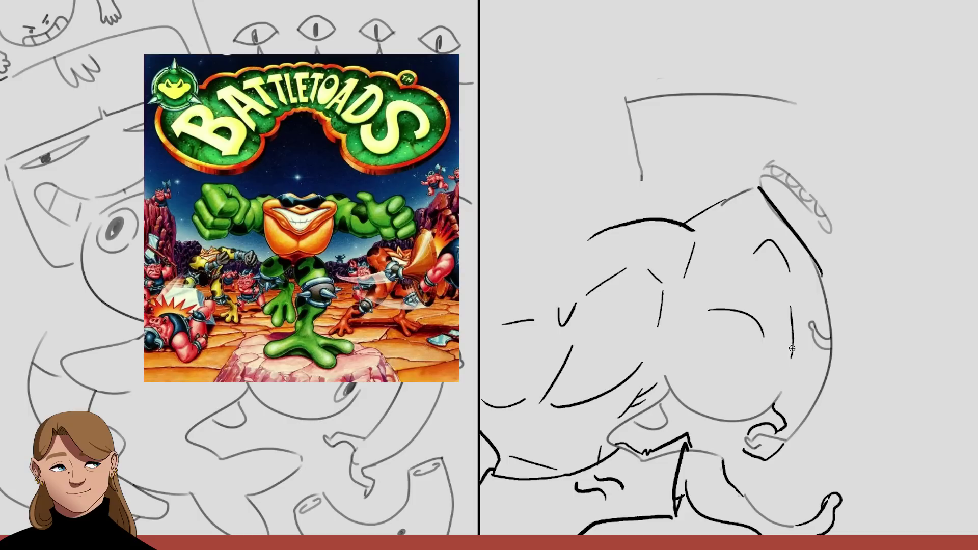
{"action": "left_click_drag", "start_coordinate": [791, 349], "coordinate": [771, 409]}
Hatch the abs and add nipple, side-chest and lower-leg marks plus a neck line.
{"action": "mouse_move", "coordinate": [545, 417]}
{"action": "left_mouse_down"}
{"action": "mouse_move", "coordinate": [566, 445]}
{"action": "mouse_move", "coordinate": [587, 451]}
{"action": "left_mouse_up"}
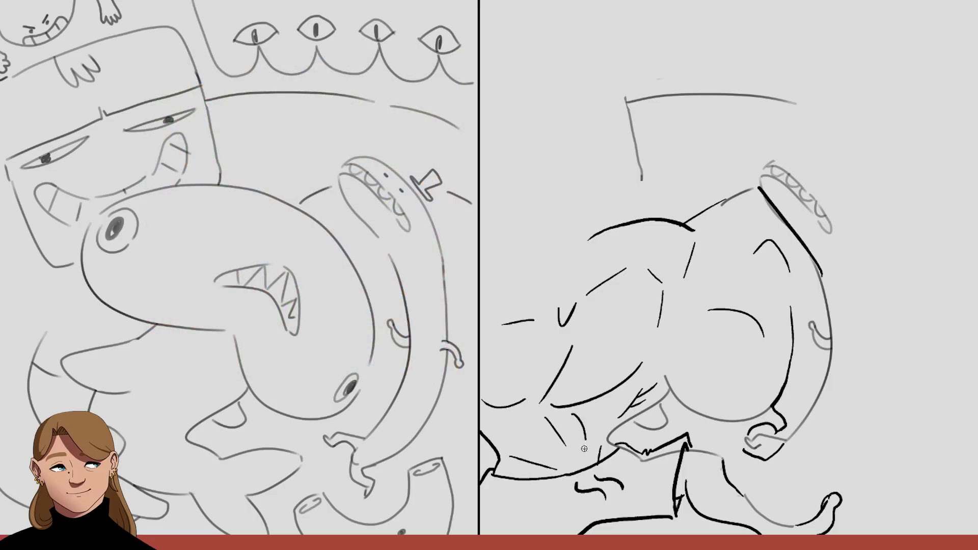
{"action": "mouse_move", "coordinate": [515, 419]}
{"action": "left_mouse_down"}
{"action": "mouse_move", "coordinate": [546, 457]}
{"action": "mouse_move", "coordinate": [554, 421]}
{"action": "mouse_move", "coordinate": [563, 433]}
{"action": "mouse_move", "coordinate": [572, 427]}
{"action": "mouse_move", "coordinate": [567, 451]}
{"action": "left_mouse_up"}
{"action": "left_click_drag", "start_coordinate": [492, 428], "coordinate": [490, 406]}
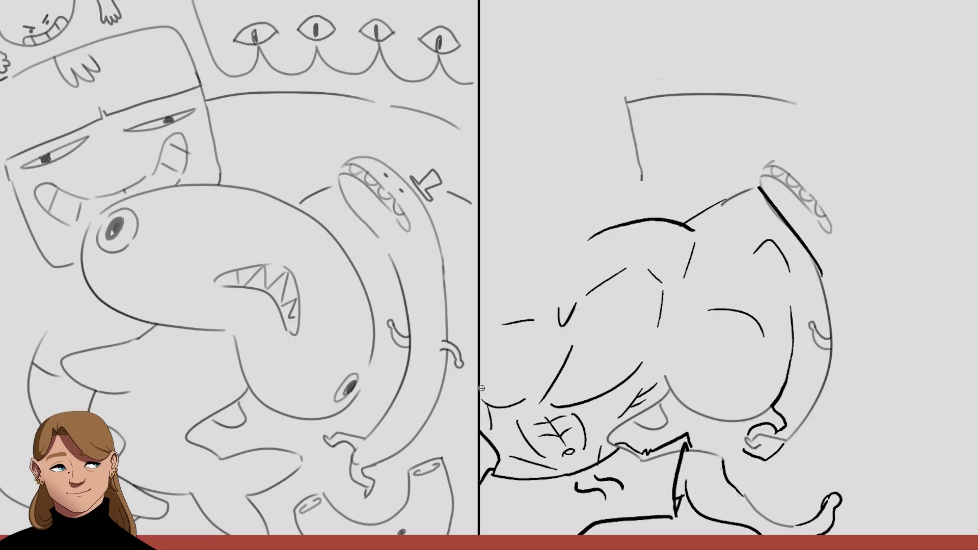
{"action": "left_click_drag", "start_coordinate": [621, 372], "coordinate": [615, 379]}
{"action": "left_click_drag", "start_coordinate": [483, 384], "coordinate": [481, 391]}
{"action": "left_click_drag", "start_coordinate": [711, 479], "coordinate": [729, 515]}
{"action": "left_click_drag", "start_coordinate": [639, 184], "coordinate": [575, 214]}
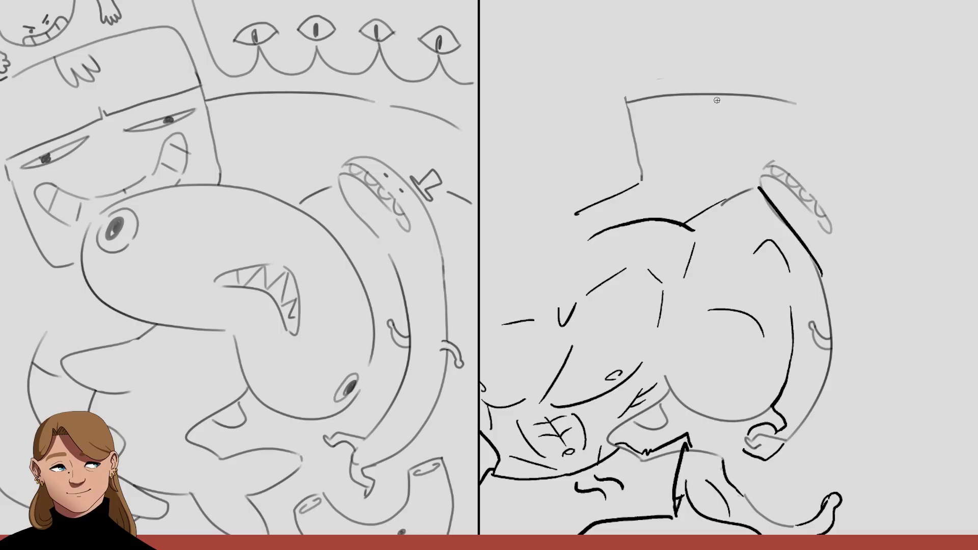
Ink the neck and trapezius lines, redoing strokes until they fit.
{"action": "key", "text": "ctrl+z"}
{"action": "left_click_drag", "start_coordinate": [641, 178], "coordinate": [585, 251]}
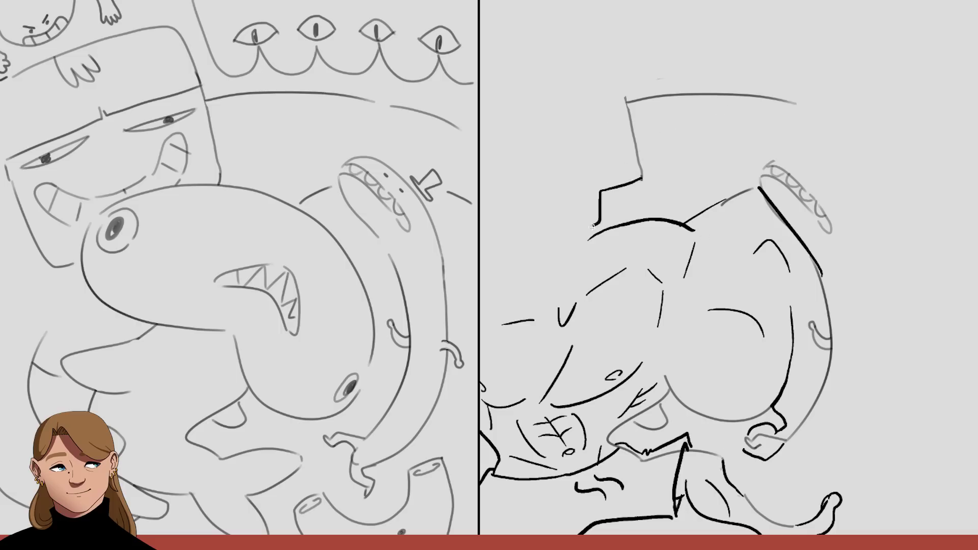
{"action": "key", "text": "ctrl+z"}
{"action": "left_click_drag", "start_coordinate": [590, 197], "coordinate": [560, 257]}
{"action": "mouse_move", "coordinate": [597, 192]}
{"action": "left_mouse_down"}
{"action": "mouse_move", "coordinate": [572, 222]}
{"action": "mouse_move", "coordinate": [586, 238]}
{"action": "left_mouse_up"}
{"action": "key", "text": "ctrl+z"}
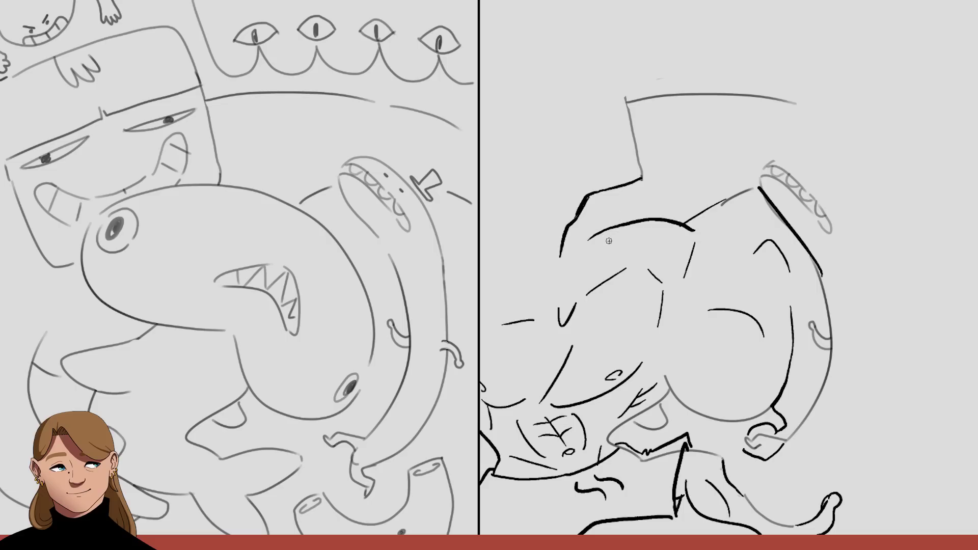
{"action": "mouse_move", "coordinate": [631, 224]}
{"action": "left_mouse_down"}
{"action": "mouse_move", "coordinate": [588, 239]}
{"action": "mouse_move", "coordinate": [586, 212]}
{"action": "mouse_move", "coordinate": [633, 226]}
{"action": "left_mouse_up"}
{"action": "key", "text": "ctrl+z"}
{"action": "mouse_move", "coordinate": [548, 285]}
{"action": "left_mouse_down"}
{"action": "mouse_move", "coordinate": [519, 195]}
{"action": "mouse_move", "coordinate": [531, 182]}
{"action": "mouse_move", "coordinate": [605, 179]}
{"action": "left_mouse_up"}
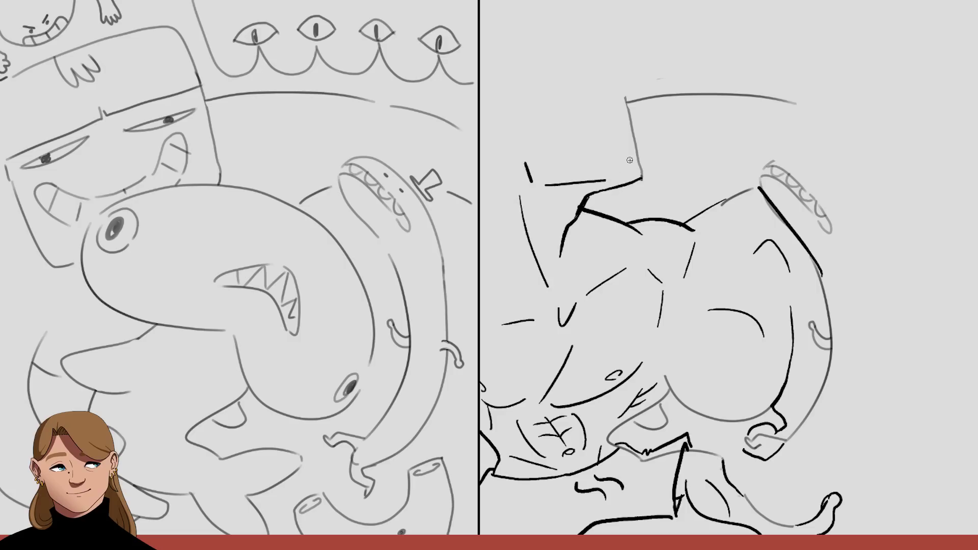
Ink the chin, jaw corner and head outline, then erase and redraw the angry brow.
{"action": "left_click_drag", "start_coordinate": [605, 131], "coordinate": [612, 90]}
{"action": "mouse_move", "coordinate": [612, 89]}
{"action": "left_mouse_down"}
{"action": "mouse_move", "coordinate": [628, 92]}
{"action": "mouse_move", "coordinate": [599, 93]}
{"action": "left_mouse_up"}
{"action": "key", "text": "ctrl+z"}
{"action": "mouse_move", "coordinate": [629, 88]}
{"action": "left_mouse_down"}
{"action": "mouse_move", "coordinate": [613, 91]}
{"action": "mouse_move", "coordinate": [606, 142]}
{"action": "left_mouse_up"}
{"action": "key", "text": "e"}
{"action": "mouse_move", "coordinate": [606, 100]}
{"action": "left_mouse_down"}
{"action": "mouse_move", "coordinate": [600, 133]}
{"action": "mouse_move", "coordinate": [624, 94]}
{"action": "mouse_move", "coordinate": [617, 108]}
{"action": "mouse_move", "coordinate": [544, 98]}
{"action": "mouse_move", "coordinate": [599, 84]}
{"action": "mouse_move", "coordinate": [604, 105]}
{"action": "left_mouse_up"}
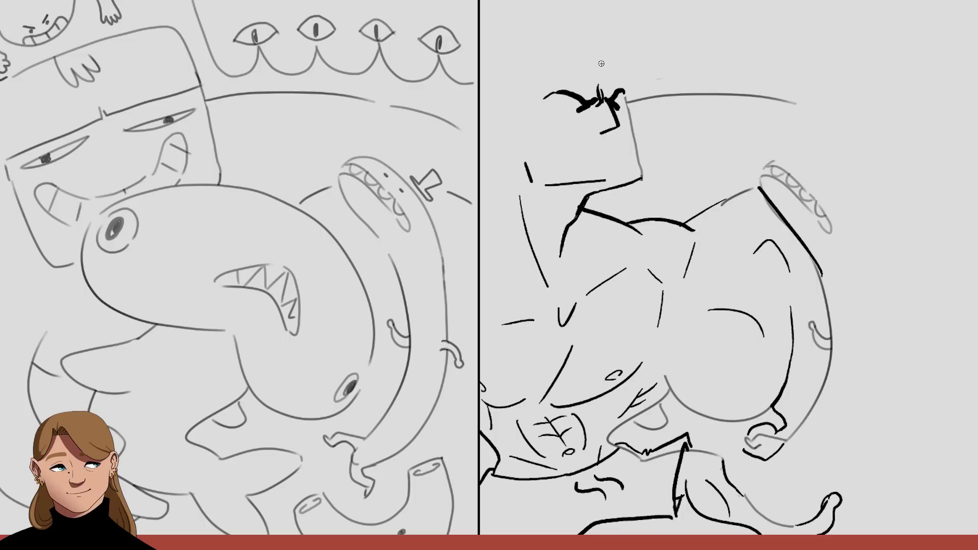
Ink a thin upper-arm line and the raised arm's curved outline.
{"action": "left_click", "coordinate": [585, 154]}
{"action": "left_click_drag", "start_coordinate": [593, 149], "coordinate": [609, 146]}
{"action": "left_click_drag", "start_coordinate": [797, 101], "coordinate": [759, 0]}
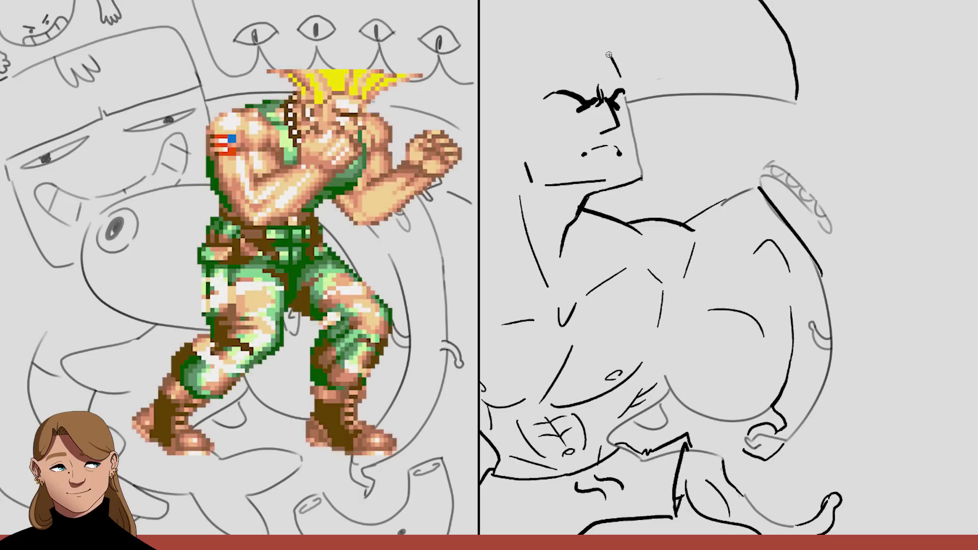
{"action": "mouse_move", "coordinate": [621, 78]}
{"action": "left_mouse_down"}
{"action": "mouse_move", "coordinate": [602, 49]}
{"action": "mouse_move", "coordinate": [540, 65]}
{"action": "left_mouse_up"}
{"action": "key", "text": "ctrl+z"}
Ink the head top, jaw, sides and ear, then add spiky hair around the head.
{"action": "mouse_move", "coordinate": [523, 164]}
{"action": "left_mouse_down"}
{"action": "mouse_move", "coordinate": [486, 148]}
{"action": "mouse_move", "coordinate": [479, 117]}
{"action": "left_mouse_up"}
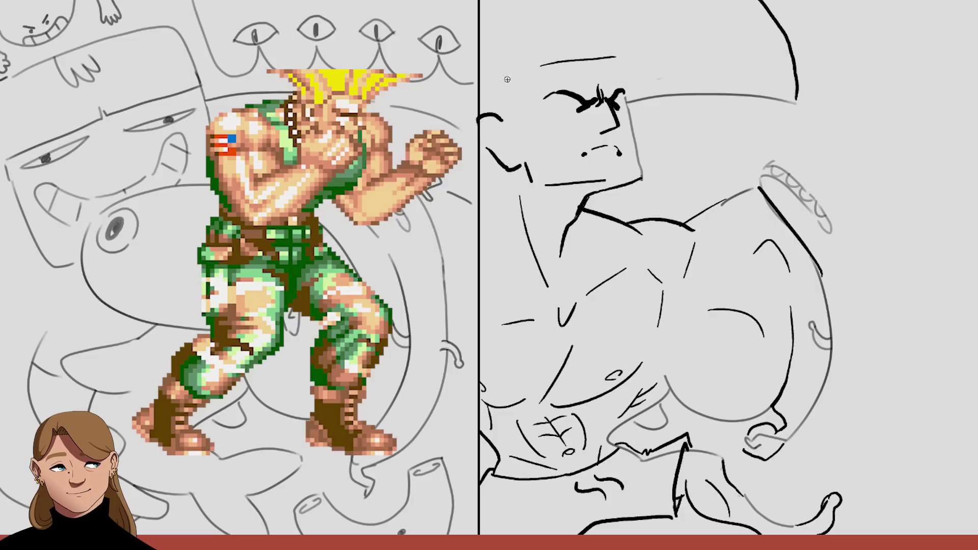
{"action": "mouse_move", "coordinate": [520, 72]}
{"action": "left_mouse_down"}
{"action": "mouse_move", "coordinate": [511, 127]}
{"action": "mouse_move", "coordinate": [481, 115]}
{"action": "left_mouse_up"}
{"action": "left_click_drag", "start_coordinate": [615, 57], "coordinate": [625, 109]}
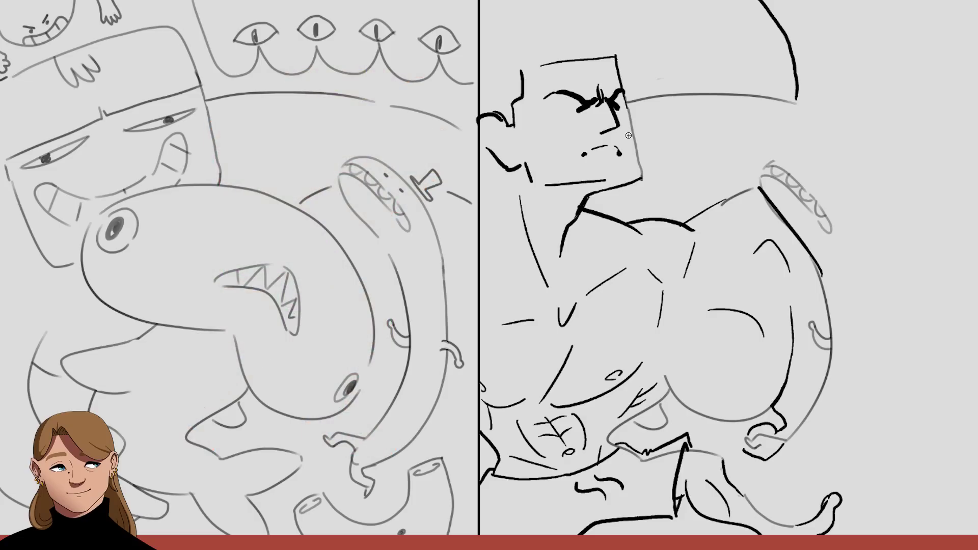
{"action": "left_click_drag", "start_coordinate": [621, 71], "coordinate": [672, 61]}
{"action": "left_click_drag", "start_coordinate": [547, 57], "coordinate": [534, 6]}
{"action": "left_click_drag", "start_coordinate": [589, 57], "coordinate": [598, 15]}
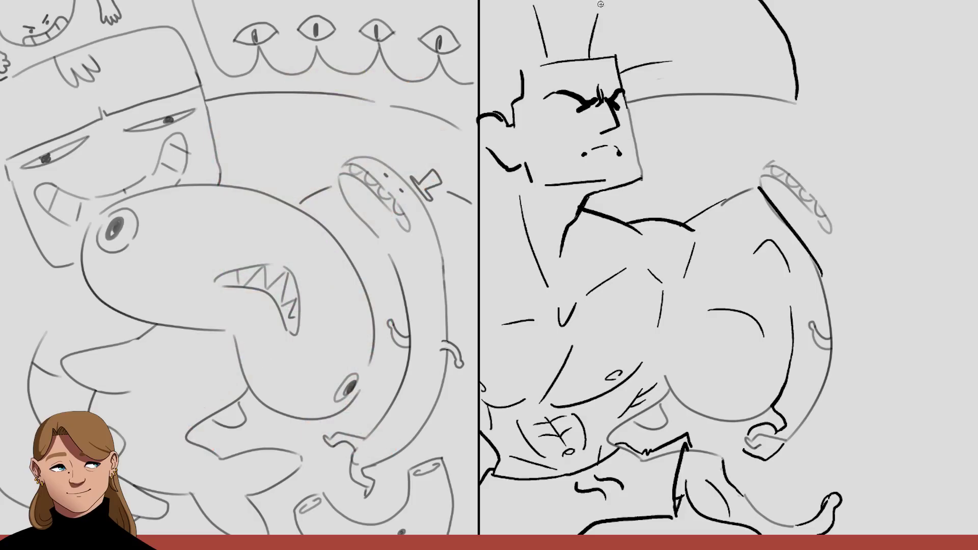
{"action": "left_click_drag", "start_coordinate": [609, 53], "coordinate": [635, 20]}
{"action": "left_click_drag", "start_coordinate": [519, 60], "coordinate": [494, 36]}
{"action": "left_click_drag", "start_coordinate": [508, 85], "coordinate": [491, 76]}
Add cheek, mouth and chin lines, redraw the neck and jaw, and ink the inner ear.
{"action": "mouse_move", "coordinate": [525, 124]}
{"action": "left_mouse_down"}
{"action": "mouse_move", "coordinate": [562, 142]}
{"action": "mouse_move", "coordinate": [570, 166]}
{"action": "left_mouse_up"}
{"action": "mouse_move", "coordinate": [627, 132]}
{"action": "left_mouse_down"}
{"action": "mouse_move", "coordinate": [632, 161]}
{"action": "mouse_move", "coordinate": [610, 154]}
{"action": "left_mouse_up"}
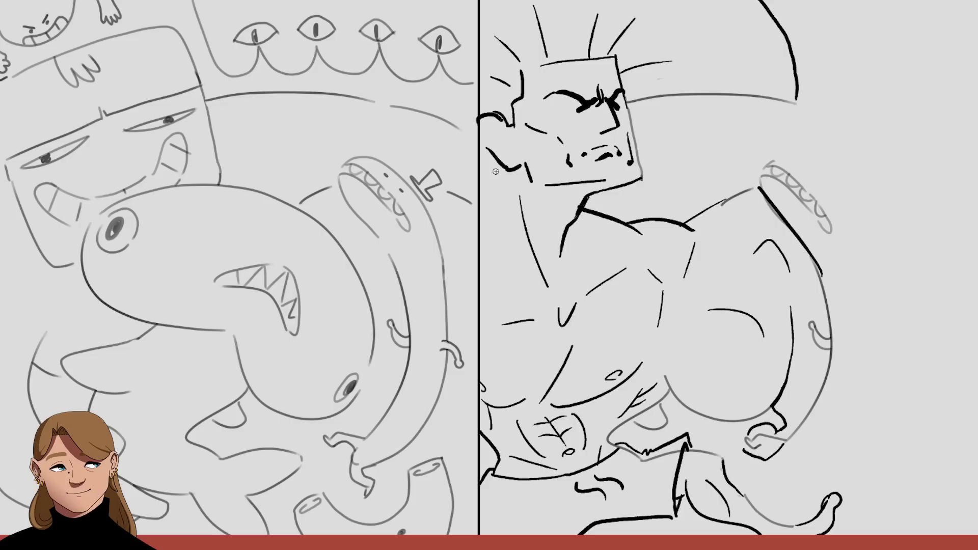
{"action": "left_click_drag", "start_coordinate": [500, 174], "coordinate": [476, 227]}
{"action": "key", "text": "ctrl+z"}
{"action": "mouse_move", "coordinate": [491, 165]}
{"action": "left_mouse_down"}
{"action": "mouse_move", "coordinate": [496, 200]}
{"action": "mouse_move", "coordinate": [476, 213]}
{"action": "left_mouse_up"}
{"action": "left_click_drag", "start_coordinate": [484, 149], "coordinate": [508, 170]}
{"action": "mouse_move", "coordinate": [492, 125]}
{"action": "left_mouse_down"}
{"action": "mouse_move", "coordinate": [509, 155]}
{"action": "mouse_move", "coordinate": [490, 154]}
{"action": "left_mouse_up"}
{"action": "key", "text": "ctrl+z"}
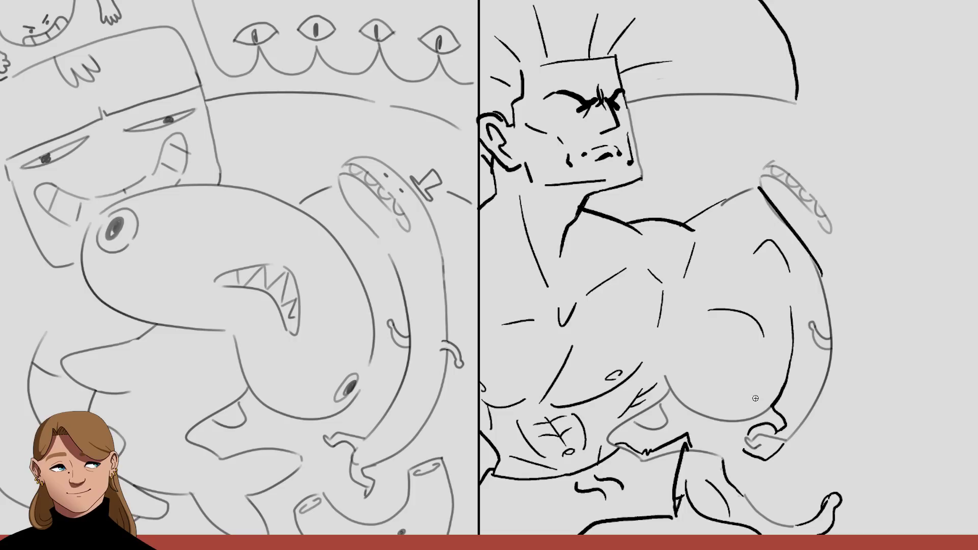
{"action": "left_click_drag", "start_coordinate": [680, 421], "coordinate": [672, 420]}
Ink the fist's knuckles, the wristband edges and its eye pattern.
{"action": "left_click_drag", "start_coordinate": [761, 175], "coordinate": [773, 161]}
{"action": "mouse_move", "coordinate": [767, 172]}
{"action": "left_mouse_down"}
{"action": "mouse_move", "coordinate": [789, 186]}
{"action": "mouse_move", "coordinate": [763, 179]}
{"action": "mouse_move", "coordinate": [786, 185]}
{"action": "mouse_move", "coordinate": [773, 167]}
{"action": "mouse_move", "coordinate": [782, 181]}
{"action": "mouse_move", "coordinate": [754, 186]}
{"action": "mouse_move", "coordinate": [806, 205]}
{"action": "mouse_move", "coordinate": [780, 172]}
{"action": "mouse_move", "coordinate": [805, 190]}
{"action": "mouse_move", "coordinate": [825, 230]}
{"action": "mouse_move", "coordinate": [824, 219]}
{"action": "left_mouse_up"}
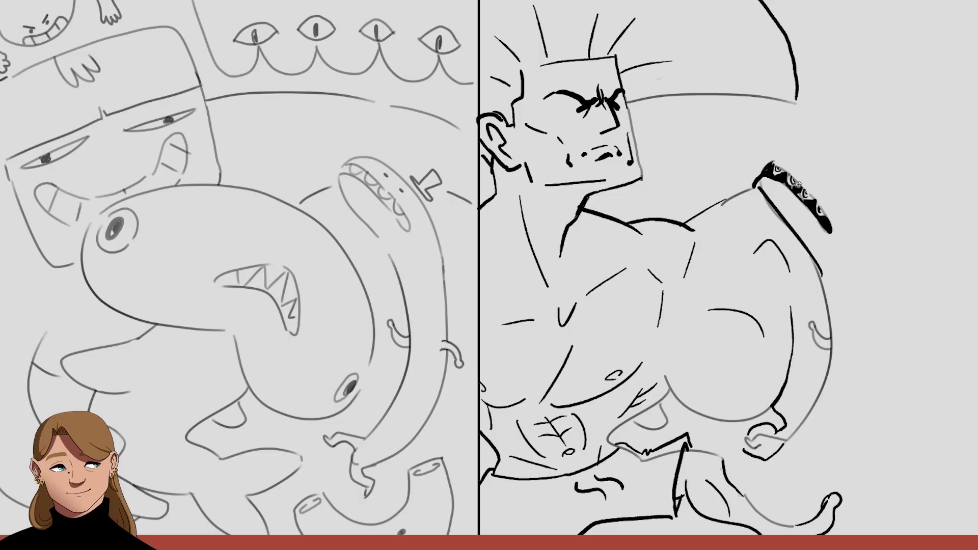
{"action": "mouse_move", "coordinate": [774, 161]}
{"action": "left_mouse_down"}
{"action": "mouse_move", "coordinate": [791, 151]}
{"action": "mouse_move", "coordinate": [855, 221]}
{"action": "mouse_move", "coordinate": [828, 231]}
{"action": "left_mouse_up"}
{"action": "key", "text": "ctrl+z"}
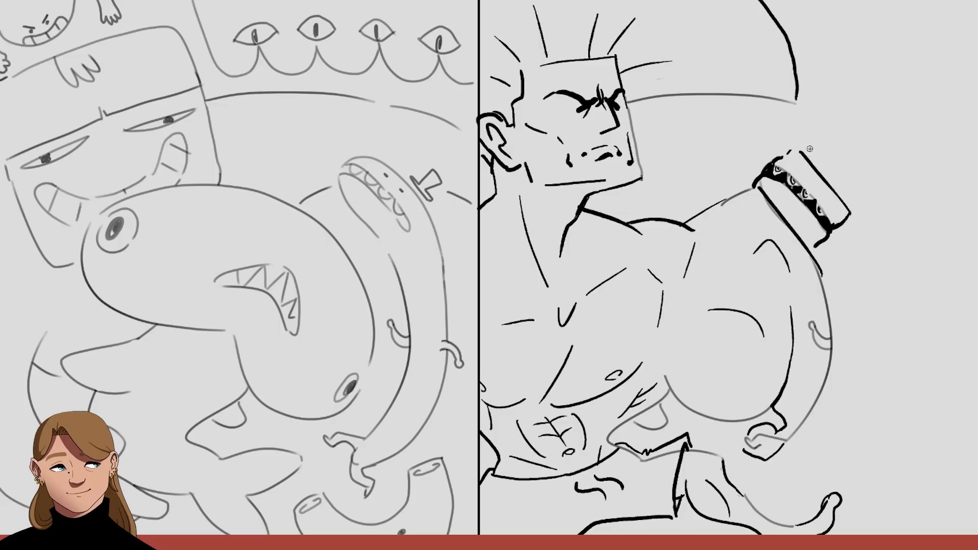
{"action": "left_click_drag", "start_coordinate": [803, 154], "coordinate": [838, 182]}
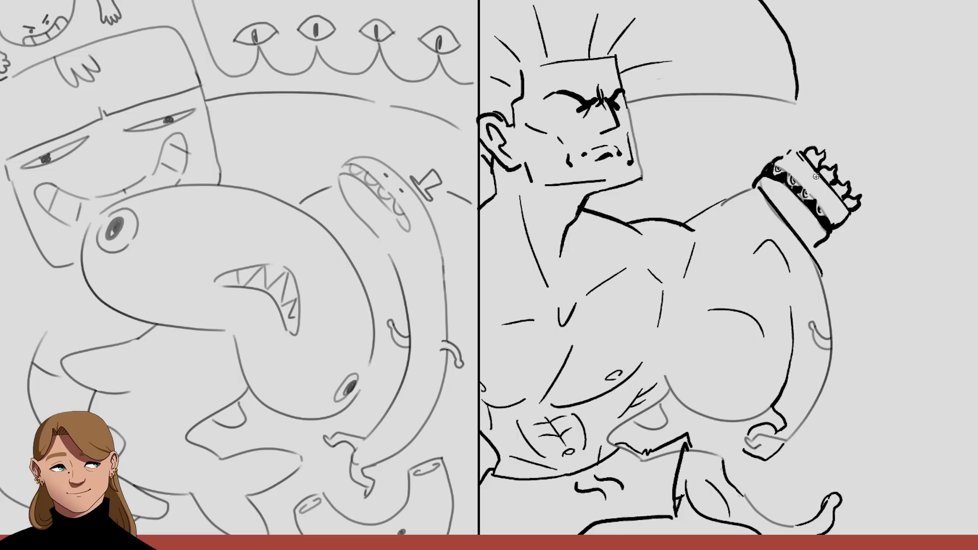
{"action": "left_click_drag", "start_coordinate": [798, 152], "coordinate": [841, 207]}
{"action": "left_click_drag", "start_coordinate": [792, 180], "coordinate": [821, 212]}
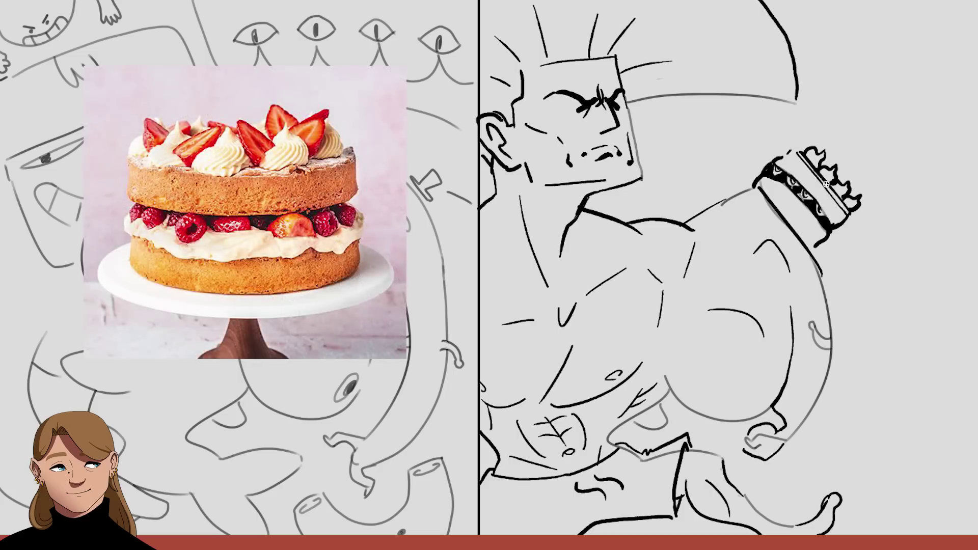
Add furrowed brow strokes and dark marks along the arm's right edge.
{"action": "mouse_move", "coordinate": [567, 71]}
{"action": "left_mouse_down"}
{"action": "mouse_move", "coordinate": [581, 87]}
{"action": "mouse_move", "coordinate": [614, 88]}
{"action": "left_mouse_up"}
{"action": "left_click_drag", "start_coordinate": [805, 371], "coordinate": [818, 397]}
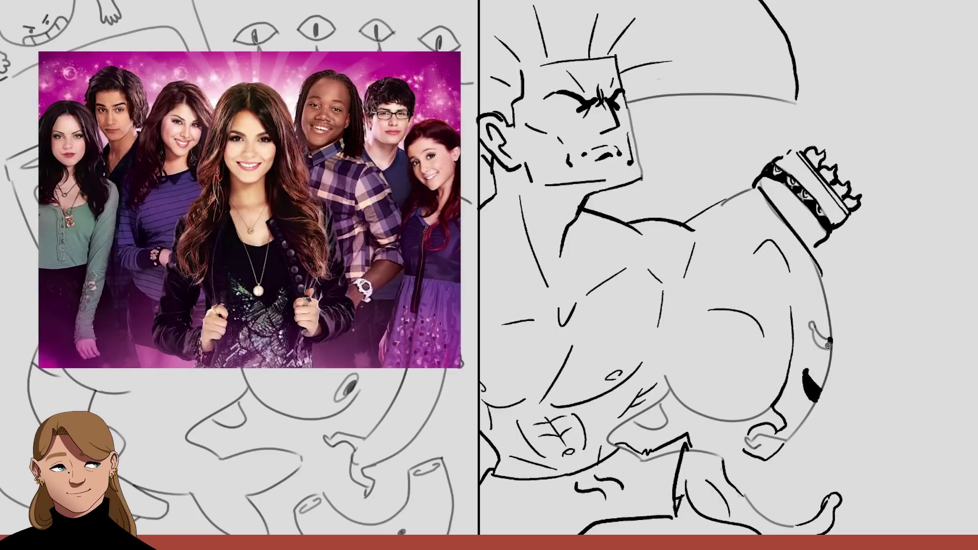
{"action": "mouse_move", "coordinate": [831, 339]}
{"action": "left_mouse_down"}
{"action": "mouse_move", "coordinate": [812, 326]}
{"action": "mouse_move", "coordinate": [830, 350]}
{"action": "left_mouse_up"}
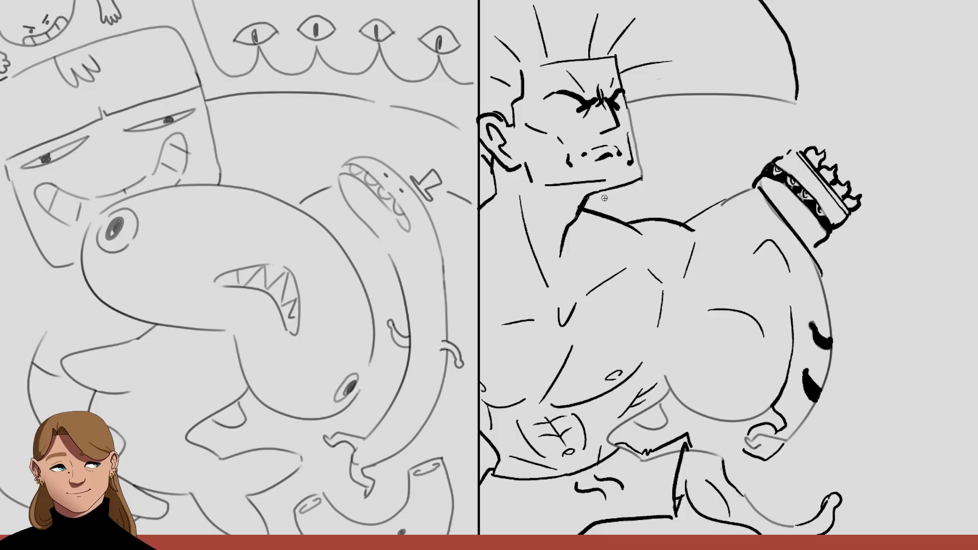
Ink a black shoulder shadow by the neck and rework small chest marks with the eraser.
{"action": "mouse_move", "coordinate": [599, 216]}
{"action": "left_mouse_down"}
{"action": "mouse_move", "coordinate": [575, 261]}
{"action": "mouse_move", "coordinate": [600, 240]}
{"action": "mouse_move", "coordinate": [590, 255]}
{"action": "left_mouse_up"}
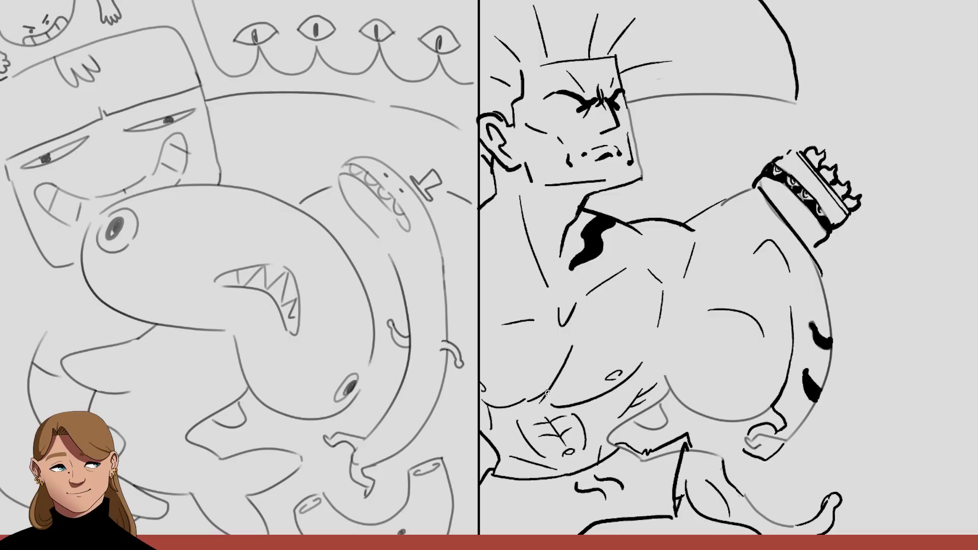
{"action": "left_click_drag", "start_coordinate": [537, 403], "coordinate": [544, 394]}
{"action": "left_click_drag", "start_coordinate": [531, 402], "coordinate": [550, 390]}
{"action": "key", "text": "e"}
{"action": "left_click_drag", "start_coordinate": [557, 320], "coordinate": [754, 189]}
{"action": "key", "text": "b"}
{"action": "key", "text": "e"}
{"action": "key", "text": "b"}
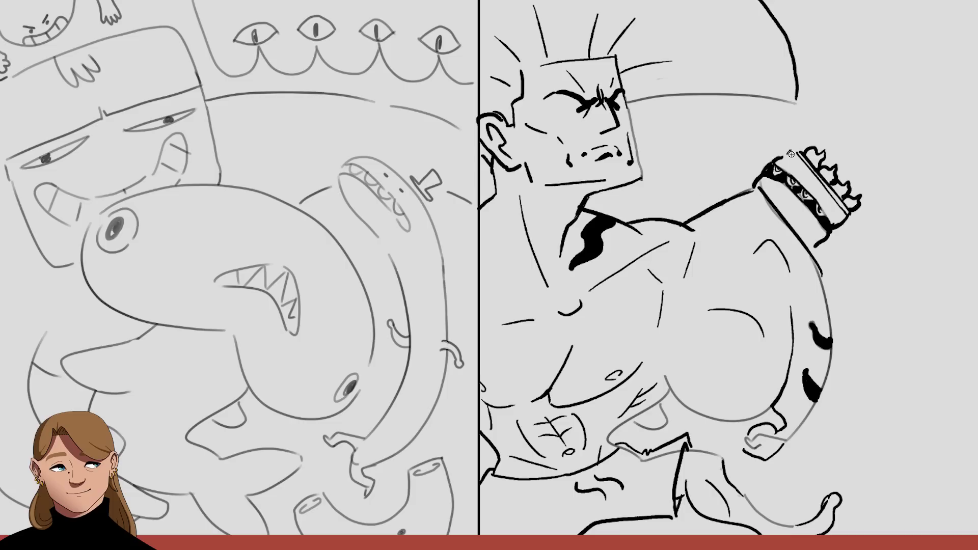
Ink the band's inner left edge and add loop and zigzag marks beside it.
{"action": "left_click_drag", "start_coordinate": [761, 187], "coordinate": [815, 238]}
{"action": "key", "text": "ctrl+z"}
{"action": "left_click_drag", "start_coordinate": [774, 192], "coordinate": [813, 244]}
{"action": "mouse_move", "coordinate": [729, 156]}
{"action": "left_mouse_down"}
{"action": "mouse_move", "coordinate": [735, 181]}
{"action": "mouse_move", "coordinate": [751, 176]}
{"action": "left_mouse_up"}
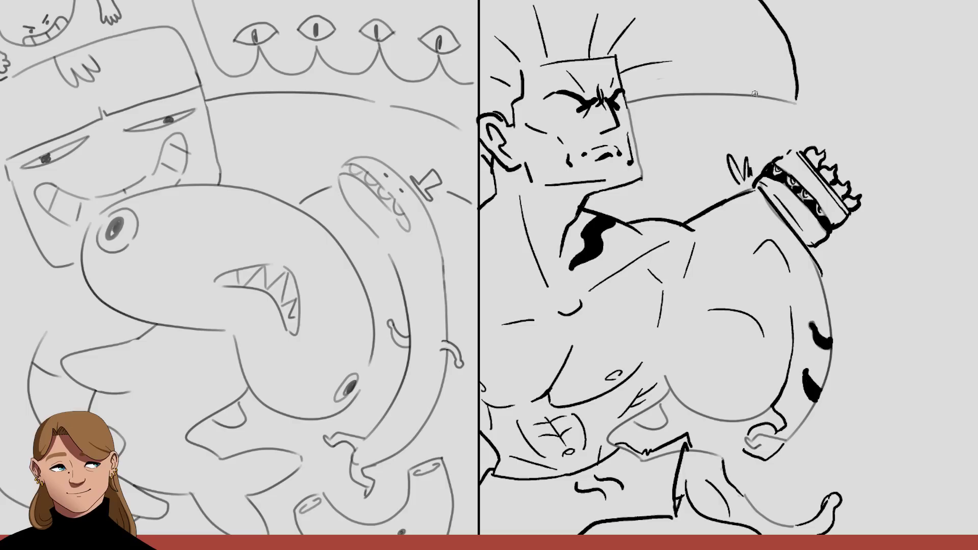
Add a loop mark right of the band and ink the top-right arm curve and fist outline.
{"action": "left_click_drag", "start_coordinate": [826, 252], "coordinate": [845, 270]}
{"action": "mouse_move", "coordinate": [959, 53]}
{"action": "left_mouse_down"}
{"action": "mouse_move", "coordinate": [907, 92]}
{"action": "mouse_move", "coordinate": [916, 128]}
{"action": "mouse_move", "coordinate": [944, 117]}
{"action": "left_mouse_up"}
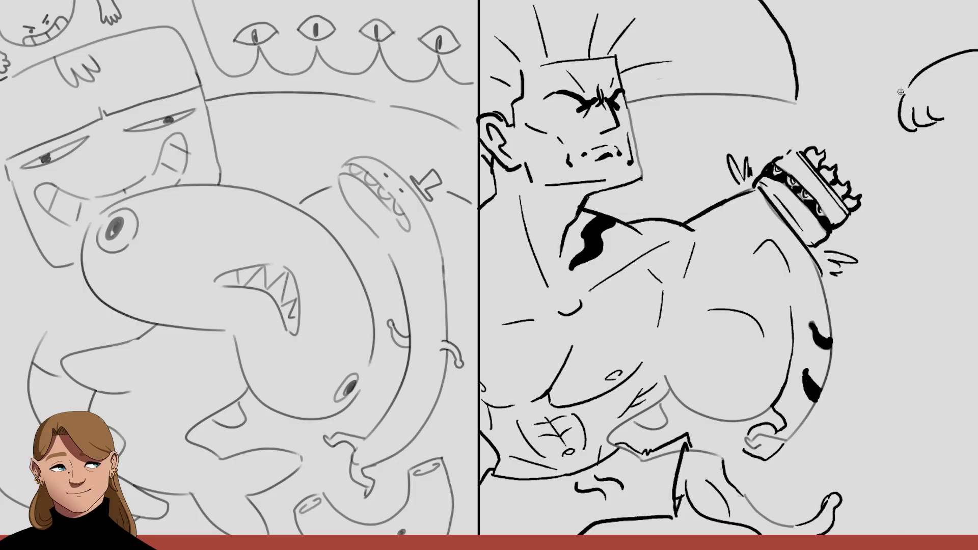
{"action": "mouse_move", "coordinate": [950, 84]}
{"action": "left_mouse_down"}
{"action": "mouse_move", "coordinate": [963, 105]}
{"action": "mouse_move", "coordinate": [935, 116]}
{"action": "left_mouse_up"}
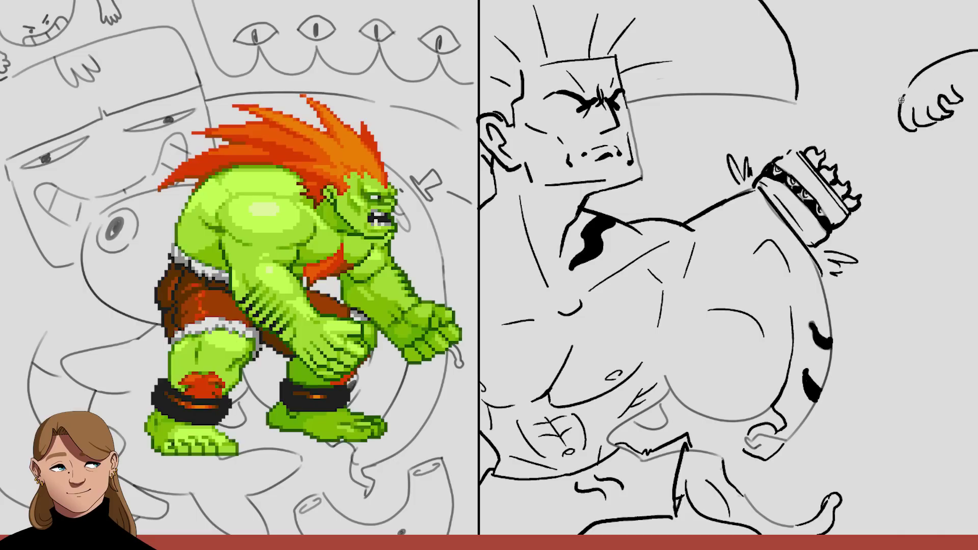
{"action": "left_click_drag", "start_coordinate": [905, 84], "coordinate": [897, 126]}
{"action": "left_click_drag", "start_coordinate": [954, 82], "coordinate": [977, 80]}
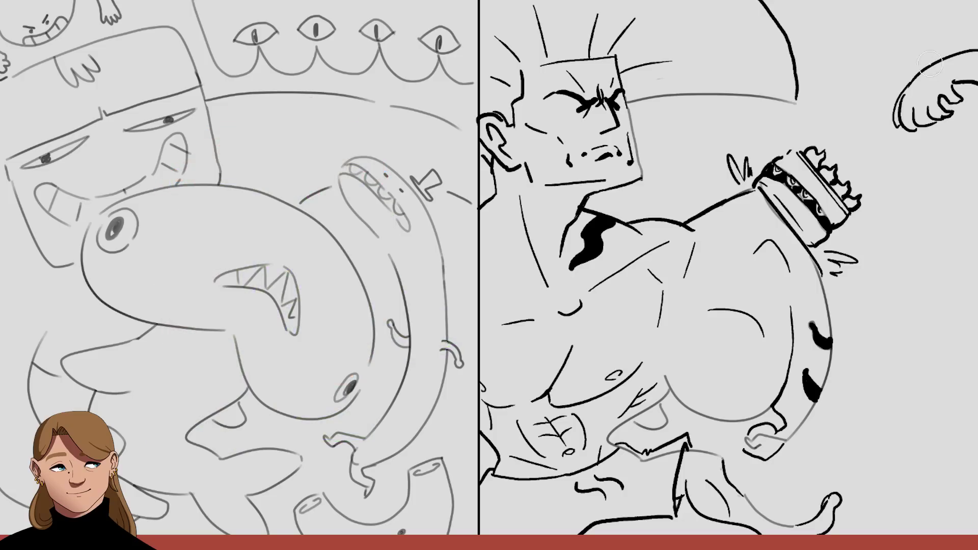
Give the top-right fist spiky hair, add fur beside the crown, and draw a pointed ear.
{"action": "mouse_move", "coordinate": [930, 63]}
{"action": "left_mouse_down"}
{"action": "mouse_move", "coordinate": [970, 30]}
{"action": "mouse_move", "coordinate": [974, 53]}
{"action": "mouse_move", "coordinate": [954, 23]}
{"action": "mouse_move", "coordinate": [936, 42]}
{"action": "left_mouse_up"}
{"action": "left_click_drag", "start_coordinate": [912, 84], "coordinate": [920, 42]}
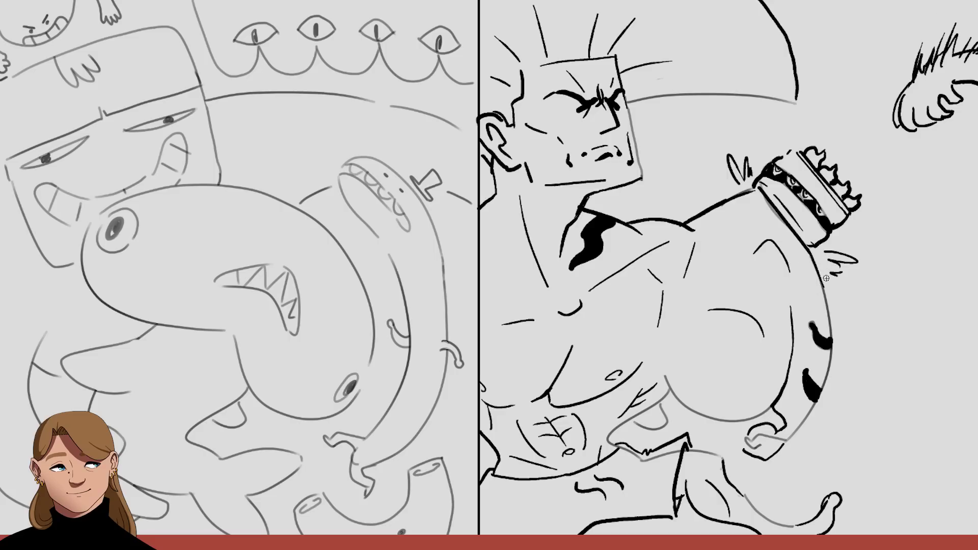
{"action": "left_click_drag", "start_coordinate": [741, 204], "coordinate": [779, 235]}
{"action": "mouse_move", "coordinate": [802, 156]}
{"action": "left_mouse_down"}
{"action": "mouse_move", "coordinate": [734, 166]}
{"action": "mouse_move", "coordinate": [809, 238]}
{"action": "left_mouse_up"}
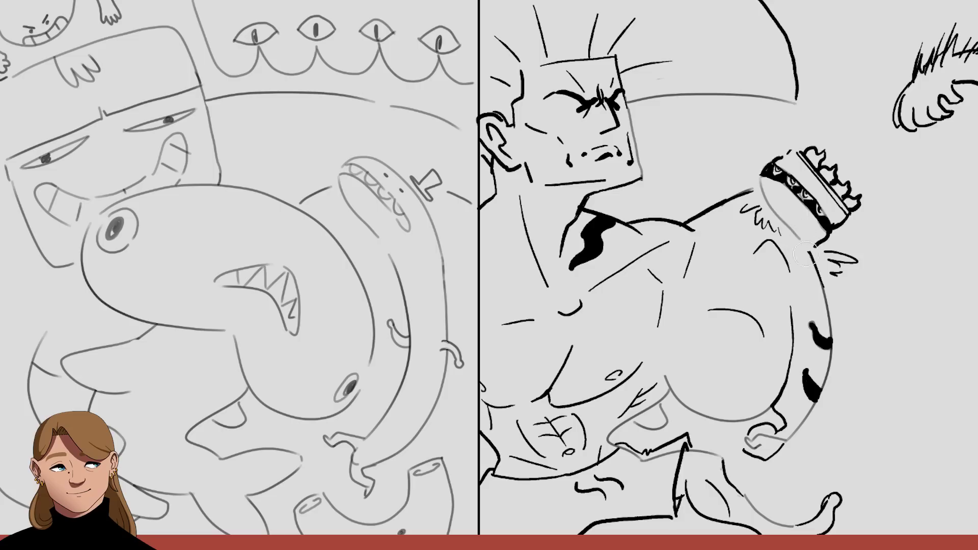
{"action": "key", "text": "e"}
{"action": "mouse_move", "coordinate": [764, 171]}
{"action": "left_mouse_down"}
{"action": "mouse_move", "coordinate": [737, 186]}
{"action": "mouse_move", "coordinate": [763, 198]}
{"action": "mouse_move", "coordinate": [810, 258]}
{"action": "mouse_move", "coordinate": [818, 247]}
{"action": "left_mouse_up"}
Erase and redraw the fur squiggles left of the crown, adding jagged fur below it.
{"action": "key", "text": "e"}
{"action": "left_click_drag", "start_coordinate": [749, 209], "coordinate": [776, 224]}
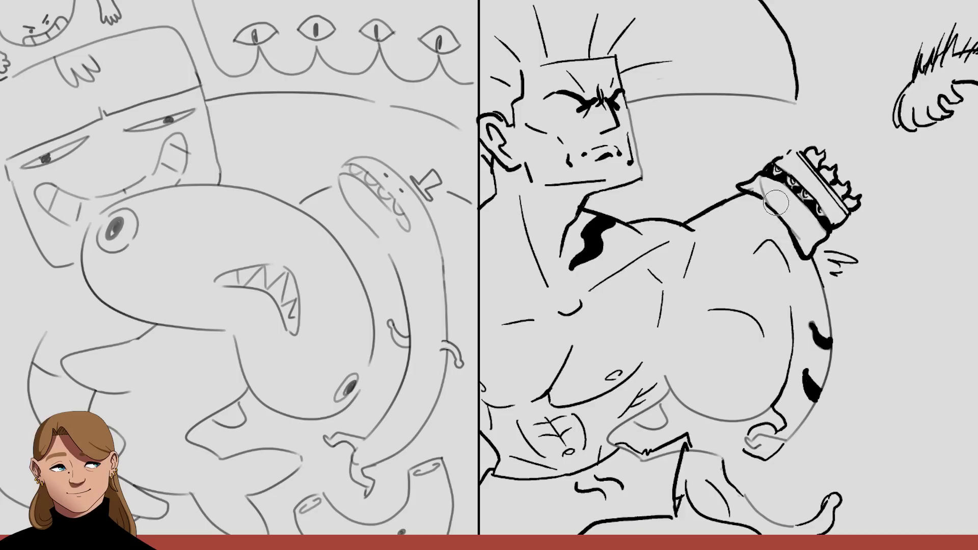
{"action": "key", "text": "b"}
{"action": "mouse_move", "coordinate": [712, 179]}
{"action": "left_mouse_down"}
{"action": "mouse_move", "coordinate": [706, 196]}
{"action": "mouse_move", "coordinate": [763, 224]}
{"action": "mouse_move", "coordinate": [804, 282]}
{"action": "left_mouse_up"}
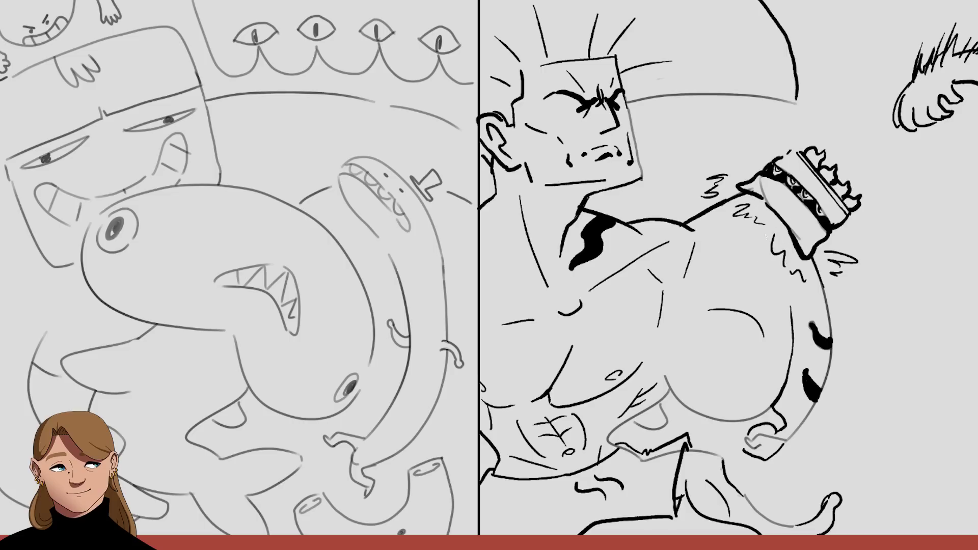
{"action": "left_click_drag", "start_coordinate": [756, 253], "coordinate": [773, 238]}
Hatch the waistband and leg junction, add a tail-tip line, and thicken the pant-leg line.
{"action": "mouse_move", "coordinate": [650, 448]}
{"action": "left_mouse_down"}
{"action": "mouse_move", "coordinate": [625, 485]}
{"action": "mouse_move", "coordinate": [644, 486]}
{"action": "left_mouse_up"}
{"action": "left_click_drag", "start_coordinate": [634, 451], "coordinate": [622, 471]}
{"action": "mouse_move", "coordinate": [490, 491]}
{"action": "left_mouse_down"}
{"action": "mouse_move", "coordinate": [540, 499]}
{"action": "mouse_move", "coordinate": [492, 490]}
{"action": "left_mouse_up"}
{"action": "mouse_move", "coordinate": [498, 481]}
{"action": "left_mouse_down"}
{"action": "mouse_move", "coordinate": [497, 490]}
{"action": "mouse_move", "coordinate": [530, 493]}
{"action": "left_mouse_up"}
{"action": "left_click_drag", "start_coordinate": [544, 483], "coordinate": [558, 492]}
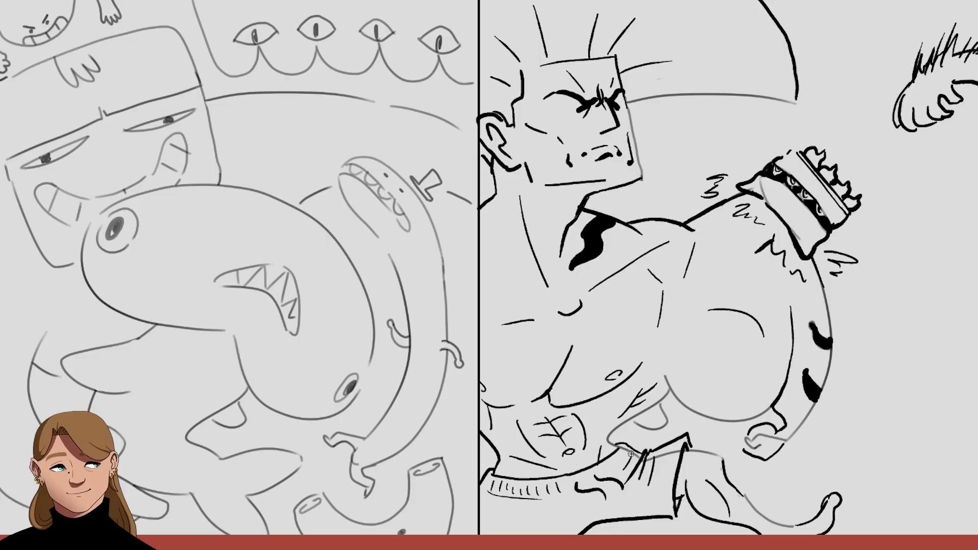
{"action": "mouse_move", "coordinate": [617, 462]}
{"action": "left_mouse_down"}
{"action": "mouse_move", "coordinate": [607, 468]}
{"action": "mouse_move", "coordinate": [619, 458]}
{"action": "left_mouse_up"}
{"action": "mouse_move", "coordinate": [821, 510]}
{"action": "left_mouse_down"}
{"action": "mouse_move", "coordinate": [833, 490]}
{"action": "mouse_move", "coordinate": [816, 516]}
{"action": "left_mouse_up"}
{"action": "left_click_drag", "start_coordinate": [687, 434], "coordinate": [668, 515]}
Hatch thin sinew strokes along the neck and shoulder.
{"action": "left_click_drag", "start_coordinate": [503, 228], "coordinate": [521, 269]}
{"action": "mouse_move", "coordinate": [507, 224]}
{"action": "left_mouse_down"}
{"action": "mouse_move", "coordinate": [504, 251]}
{"action": "mouse_move", "coordinate": [513, 252]}
{"action": "left_mouse_up"}
{"action": "mouse_move", "coordinate": [506, 190]}
{"action": "left_mouse_down"}
{"action": "mouse_move", "coordinate": [511, 236]}
{"action": "mouse_move", "coordinate": [490, 244]}
{"action": "mouse_move", "coordinate": [526, 300]}
{"action": "left_mouse_up"}
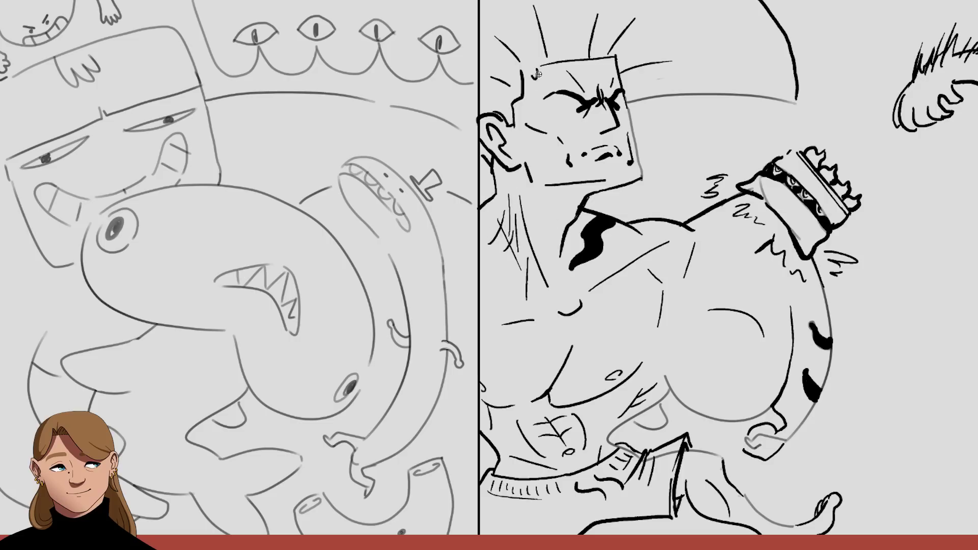
Draw a curled anger mark on the forehead and erase the neck hatching.
{"action": "left_click_drag", "start_coordinate": [539, 75], "coordinate": [548, 79]}
{"action": "key", "text": "ctrl+z"}
{"action": "key", "text": "ctrl+z"}
{"action": "key", "text": "ctrl+z"}
{"action": "mouse_move", "coordinate": [531, 70]}
{"action": "left_mouse_down"}
{"action": "mouse_move", "coordinate": [543, 75]}
{"action": "mouse_move", "coordinate": [535, 82]}
{"action": "mouse_move", "coordinate": [544, 78]}
{"action": "left_mouse_up"}
{"action": "key", "text": "e"}
{"action": "mouse_move", "coordinate": [502, 204]}
{"action": "left_mouse_down"}
{"action": "mouse_move", "coordinate": [506, 255]}
{"action": "mouse_move", "coordinate": [509, 237]}
{"action": "mouse_move", "coordinate": [520, 273]}
{"action": "left_mouse_up"}
{"action": "key", "text": "e"}
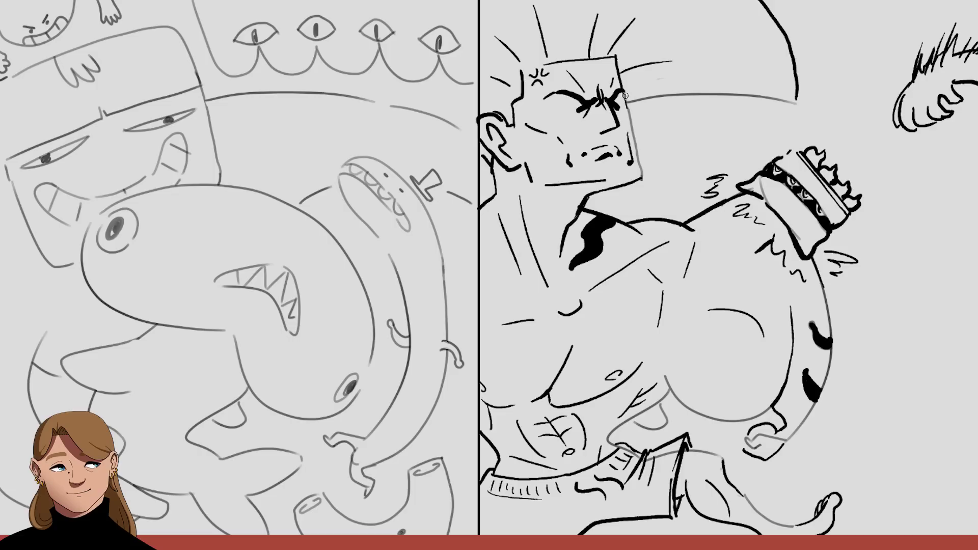
Ink the head's right edge and the jaw, with a corner tick and a thin chest line.
{"action": "left_click_drag", "start_coordinate": [625, 93], "coordinate": [642, 177]}
{"action": "key", "text": "ctrl+z"}
{"action": "left_click_drag", "start_coordinate": [588, 196], "coordinate": [645, 176]}
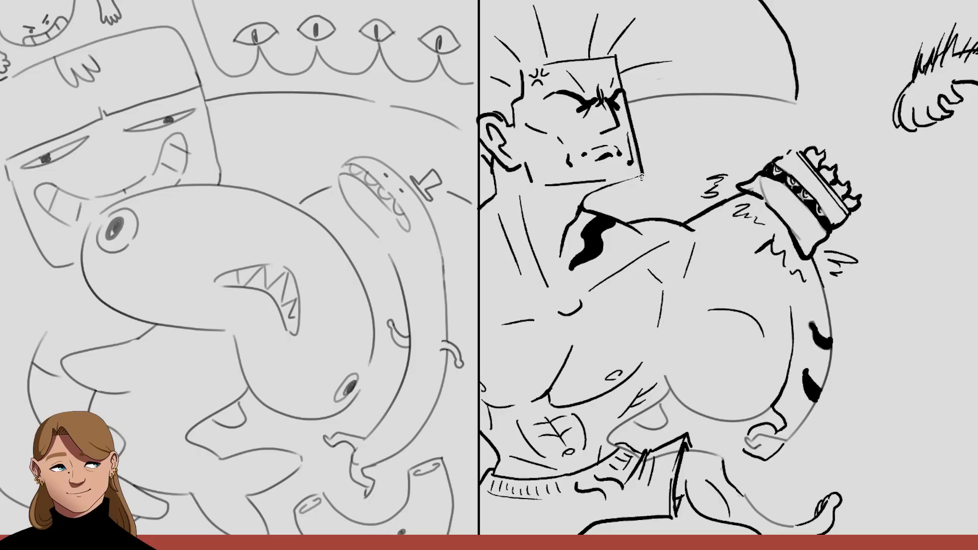
{"action": "left_click_drag", "start_coordinate": [641, 176], "coordinate": [643, 181]}
{"action": "left_click_drag", "start_coordinate": [571, 222], "coordinate": [560, 279]}
Erase and redraw the jaw line under the face until its length looks right.
{"action": "key", "text": "e"}
{"action": "left_click_drag", "start_coordinate": [607, 180], "coordinate": [547, 188]}
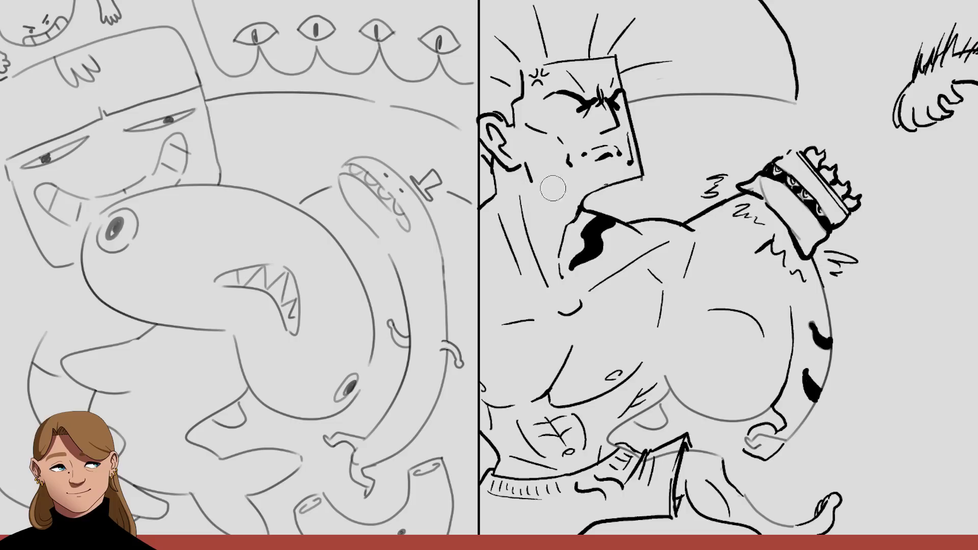
{"action": "key", "text": "b"}
{"action": "left_click_drag", "start_coordinate": [533, 188], "coordinate": [642, 176]}
{"action": "key", "text": "ctrl+z"}
{"action": "left_click_drag", "start_coordinate": [576, 190], "coordinate": [619, 181]}
{"action": "key", "text": "ctrl+z"}
{"action": "left_click_drag", "start_coordinate": [553, 194], "coordinate": [642, 176]}
Draw a short neck line under the ear and two muscle lines below the pectoral.
{"action": "mouse_move", "coordinate": [506, 227]}
{"action": "left_mouse_down"}
{"action": "mouse_move", "coordinate": [493, 199]}
{"action": "mouse_move", "coordinate": [509, 233]}
{"action": "left_mouse_up"}
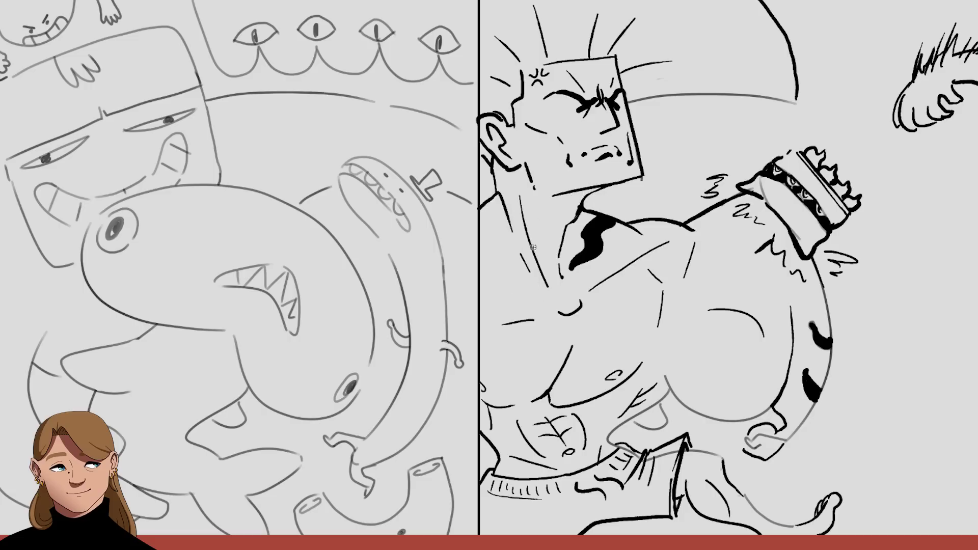
{"action": "key", "text": "ctrl+z"}
{"action": "left_click_drag", "start_coordinate": [504, 205], "coordinate": [521, 279]}
{"action": "key", "text": "ctrl+z"}
{"action": "left_click_drag", "start_coordinate": [503, 219], "coordinate": [522, 243]}
{"action": "left_click_drag", "start_coordinate": [565, 340], "coordinate": [590, 332]}
{"action": "left_click_drag", "start_coordinate": [556, 359], "coordinate": [583, 351]}
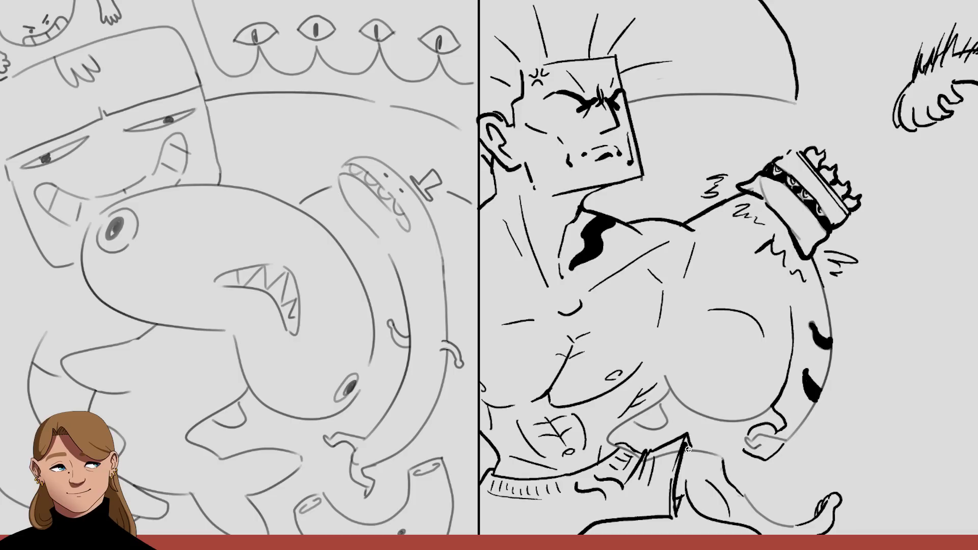
Thicken the vertical pant-leg line and trim its lower tip.
{"action": "left_click_drag", "start_coordinate": [686, 445], "coordinate": [674, 513]}
{"action": "mouse_move", "coordinate": [674, 525]}
{"action": "left_mouse_down"}
{"action": "mouse_move", "coordinate": [683, 503]}
{"action": "mouse_move", "coordinate": [673, 521]}
{"action": "left_mouse_up"}
{"action": "key", "text": "ctrl+z"}
Draw a small curved stroke inside the cat's paw.
{"action": "mouse_move", "coordinate": [763, 430]}
{"action": "left_mouse_down"}
{"action": "mouse_move", "coordinate": [752, 429]}
{"action": "mouse_move", "coordinate": [761, 434]}
{"action": "mouse_move", "coordinate": [745, 451]}
{"action": "mouse_move", "coordinate": [751, 455]}
{"action": "mouse_move", "coordinate": [739, 430]}
{"action": "mouse_move", "coordinate": [742, 450]}
{"action": "mouse_move", "coordinate": [755, 437]}
{"action": "left_mouse_up"}
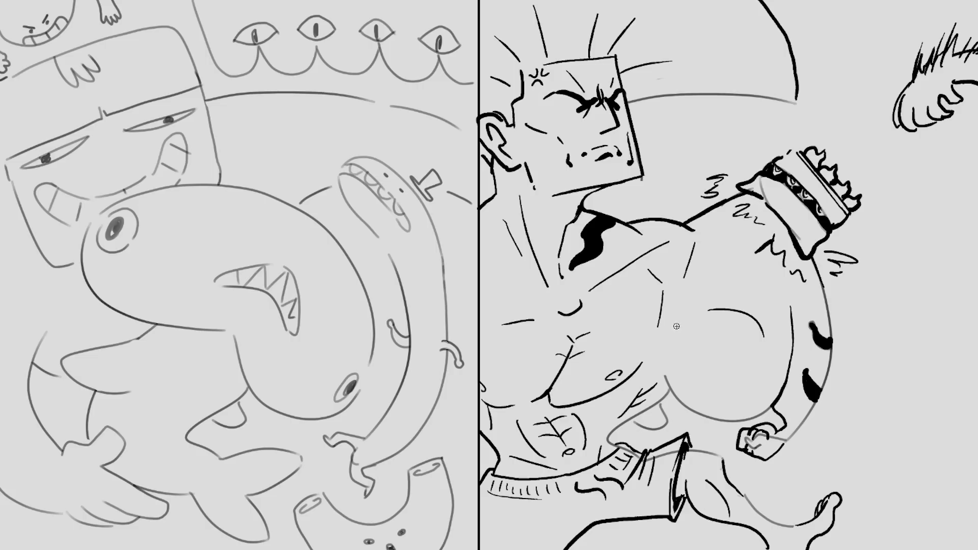
Draw teardrop sweat drops on the forehead, cheek and chest, with a sweat trail.
{"action": "left_click_drag", "start_coordinate": [680, 320], "coordinate": [665, 342]}
{"action": "left_click_drag", "start_coordinate": [636, 280], "coordinate": [624, 308]}
{"action": "left_click_drag", "start_coordinate": [532, 97], "coordinate": [539, 88]}
{"action": "left_click_drag", "start_coordinate": [538, 145], "coordinate": [558, 175]}
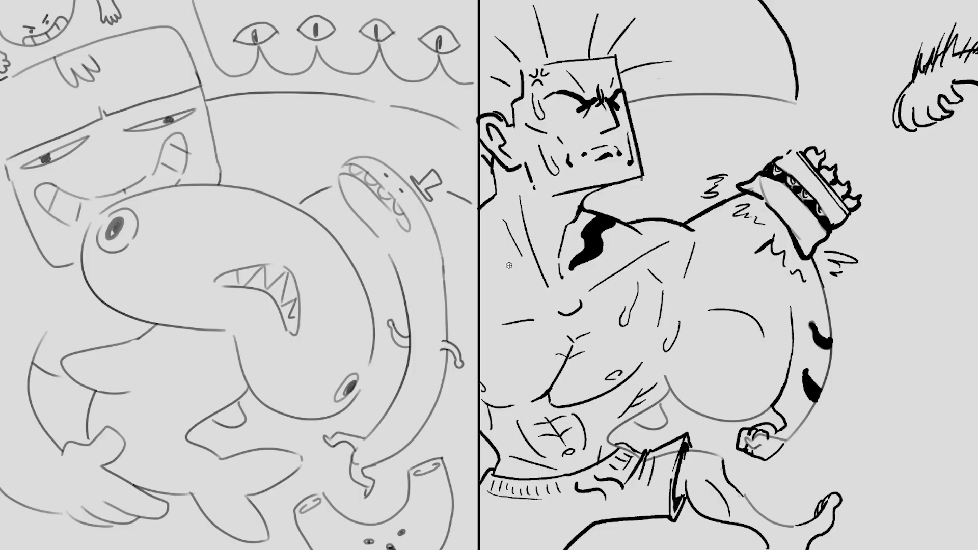
{"action": "left_click_drag", "start_coordinate": [509, 266], "coordinate": [494, 316]}
{"action": "left_click_drag", "start_coordinate": [528, 347], "coordinate": [528, 392]}
Add shine ovals on the shoulder and belly, plus a spiral and a curl.
{"action": "left_click_drag", "start_coordinate": [717, 225], "coordinate": [720, 224]}
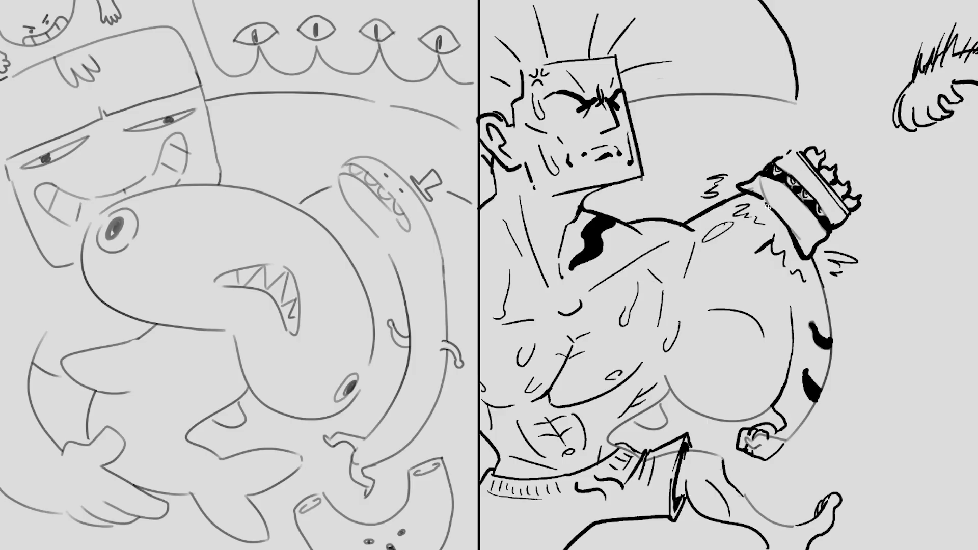
{"action": "mouse_move", "coordinate": [736, 334]}
{"action": "left_mouse_down"}
{"action": "mouse_move", "coordinate": [729, 340]}
{"action": "mouse_move", "coordinate": [764, 352]}
{"action": "left_mouse_up"}
{"action": "mouse_move", "coordinate": [569, 417]}
{"action": "left_mouse_down"}
{"action": "mouse_move", "coordinate": [550, 428]}
{"action": "mouse_move", "coordinate": [574, 435]}
{"action": "left_mouse_up"}
Add leaf strokes to the abdomen motif and short hatch ticks along the lower leg.
{"action": "left_click_drag", "start_coordinate": [548, 443], "coordinate": [559, 432]}
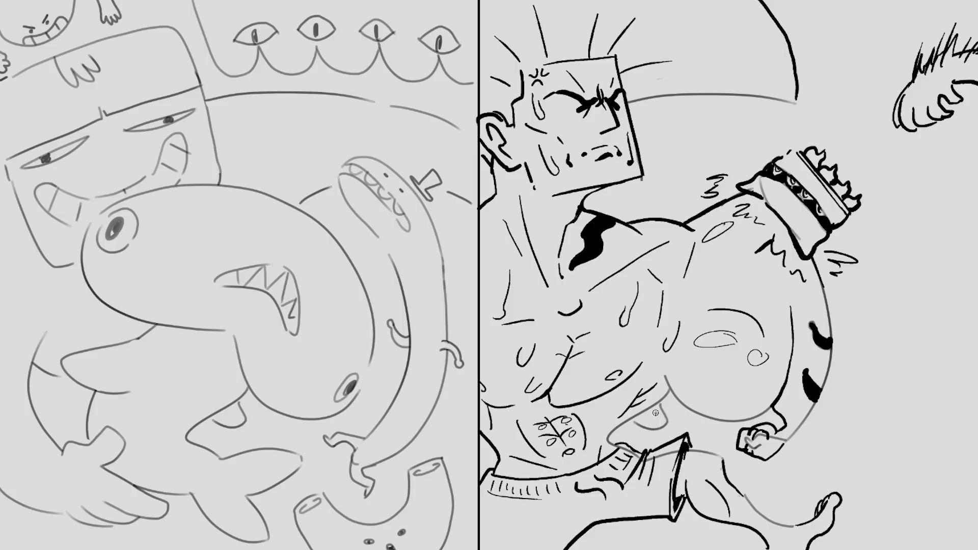
{"action": "left_click_drag", "start_coordinate": [655, 413], "coordinate": [660, 423]}
{"action": "mouse_move", "coordinate": [692, 464]}
{"action": "left_mouse_down"}
{"action": "mouse_move", "coordinate": [695, 480]}
{"action": "mouse_move", "coordinate": [770, 525]}
{"action": "left_mouse_up"}
{"action": "left_click_drag", "start_coordinate": [726, 476], "coordinate": [734, 488]}
{"action": "left_click_drag", "start_coordinate": [778, 520], "coordinate": [778, 527]}
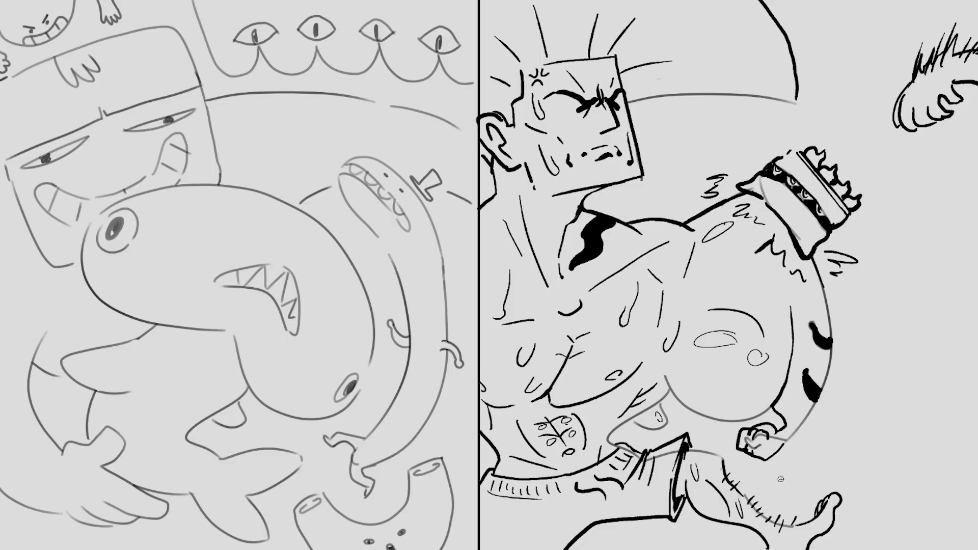